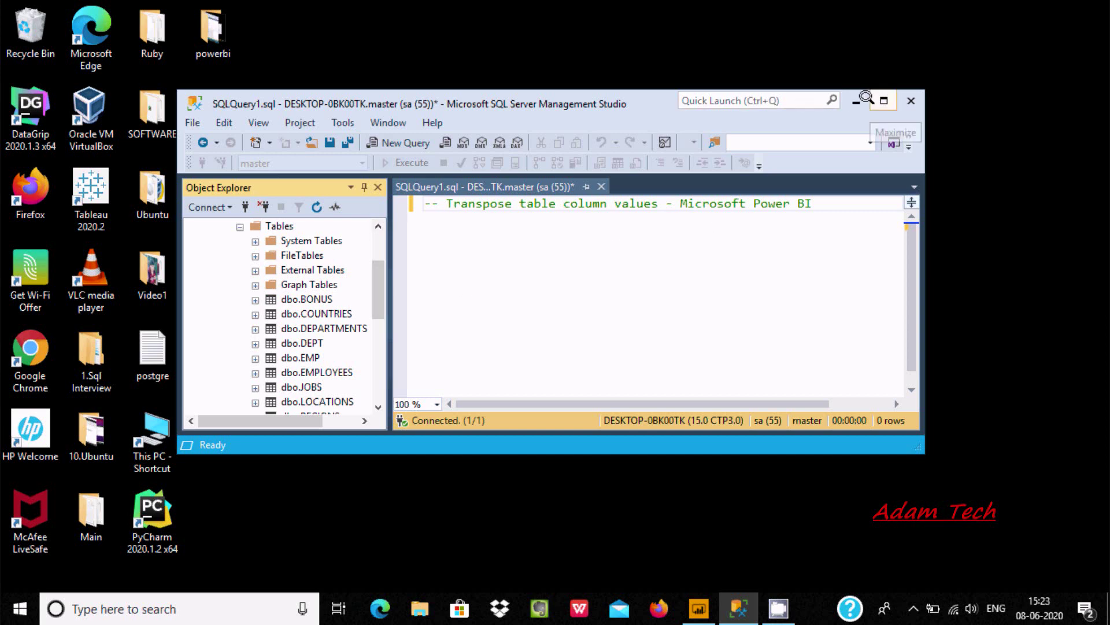
Step: Select the Adam database in SQL Server Management Studio's Object Explorer
{"action": "left_click", "coordinate": [883, 101]}
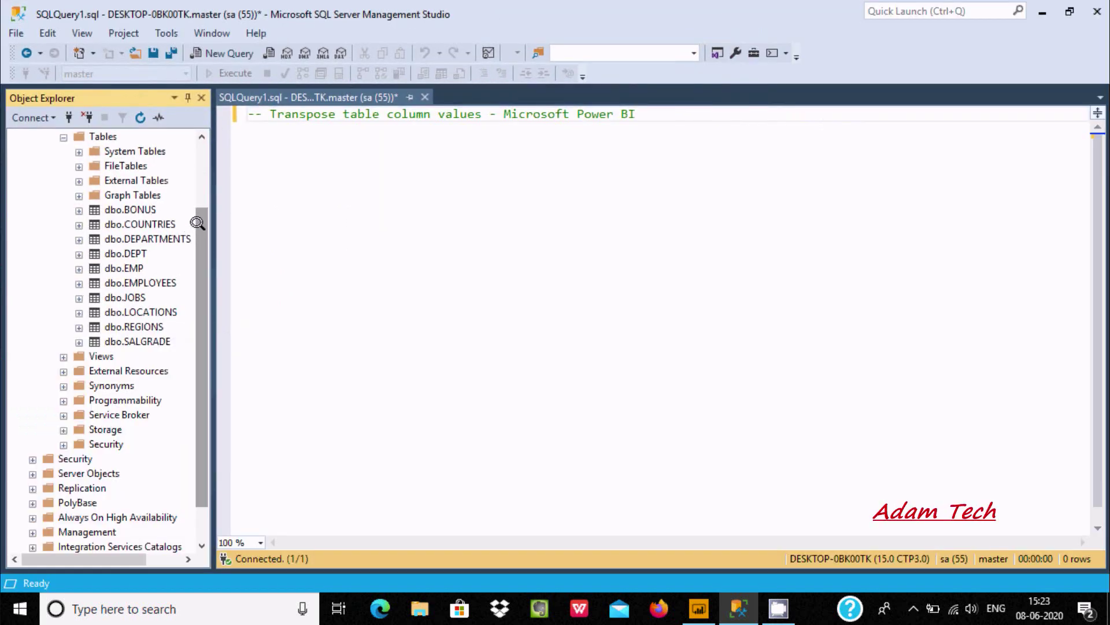
{"action": "scroll", "coordinate": [197, 223], "scroll_direction": "up", "scroll_amount": 2}
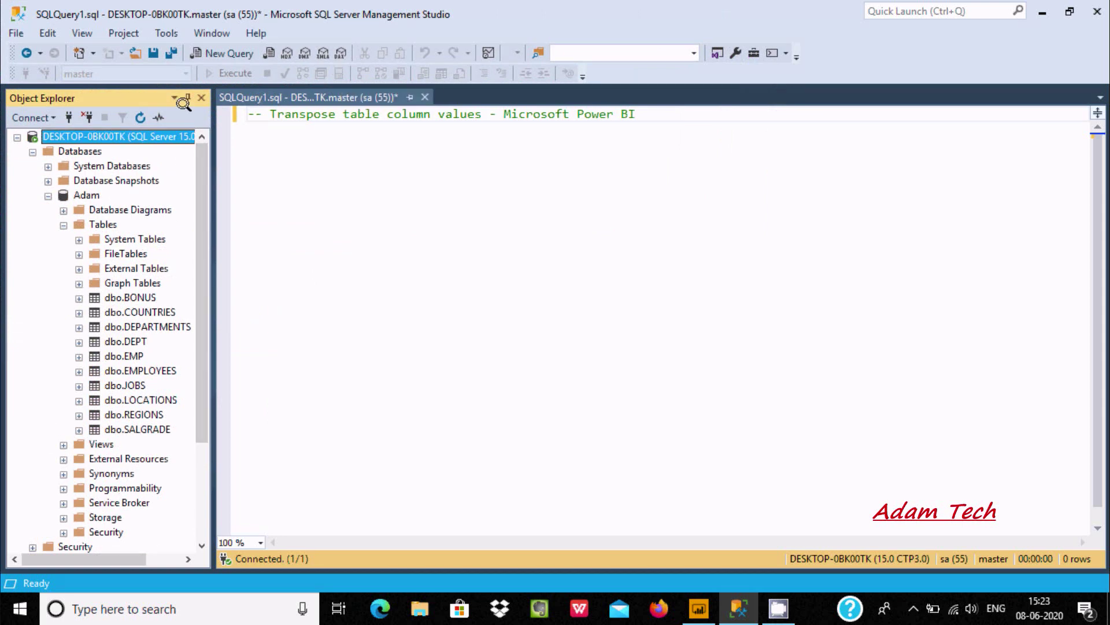
{"action": "left_click", "coordinate": [88, 195]}
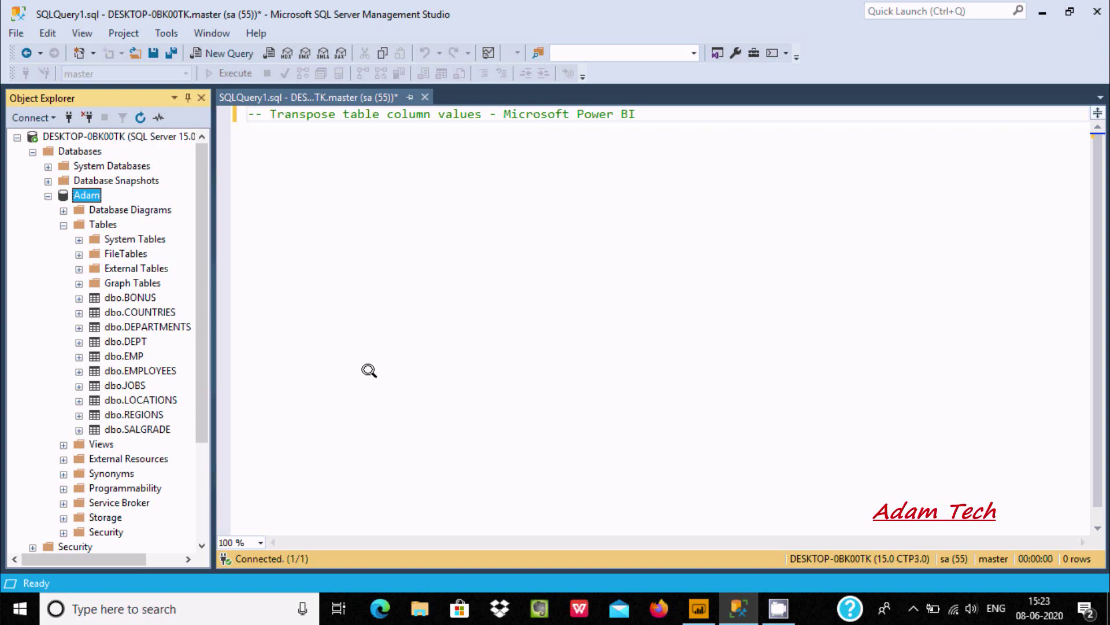
{"action": "left_click", "coordinate": [1067, 7]}
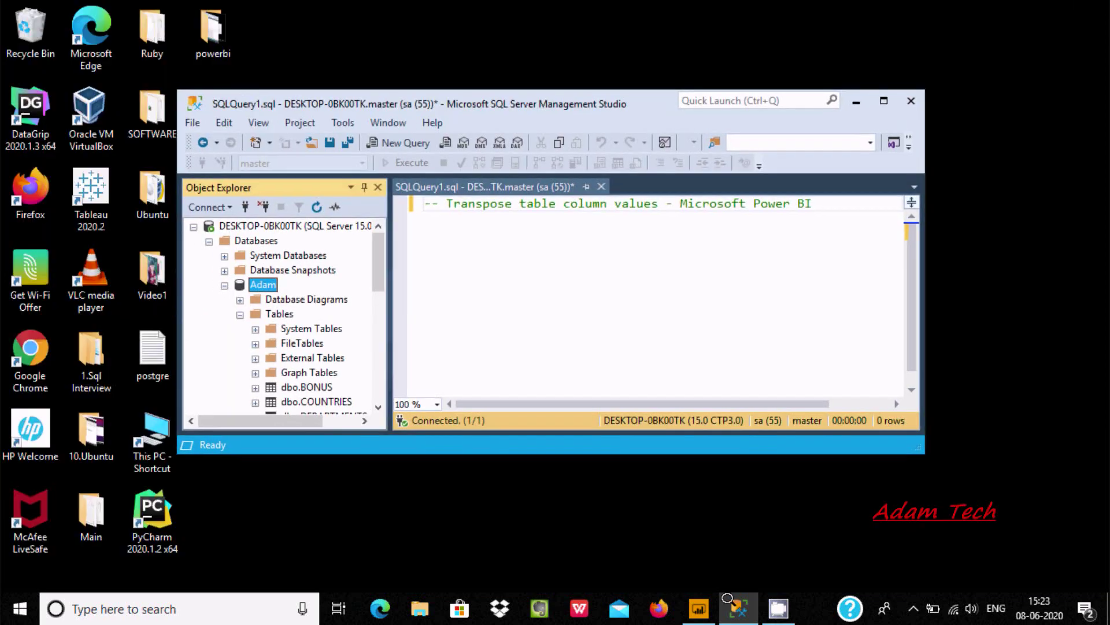
Step: Launch the Power Query Editor from Power BI Desktop's Transform data menu
{"action": "left_click", "coordinate": [699, 608]}
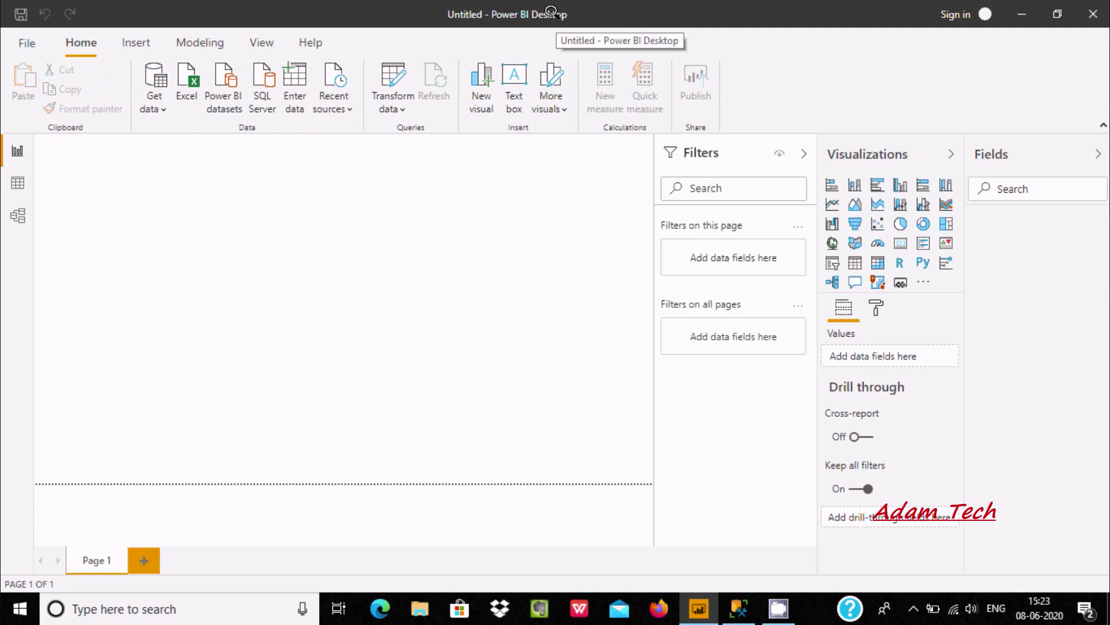
{"action": "left_click", "coordinate": [385, 104]}
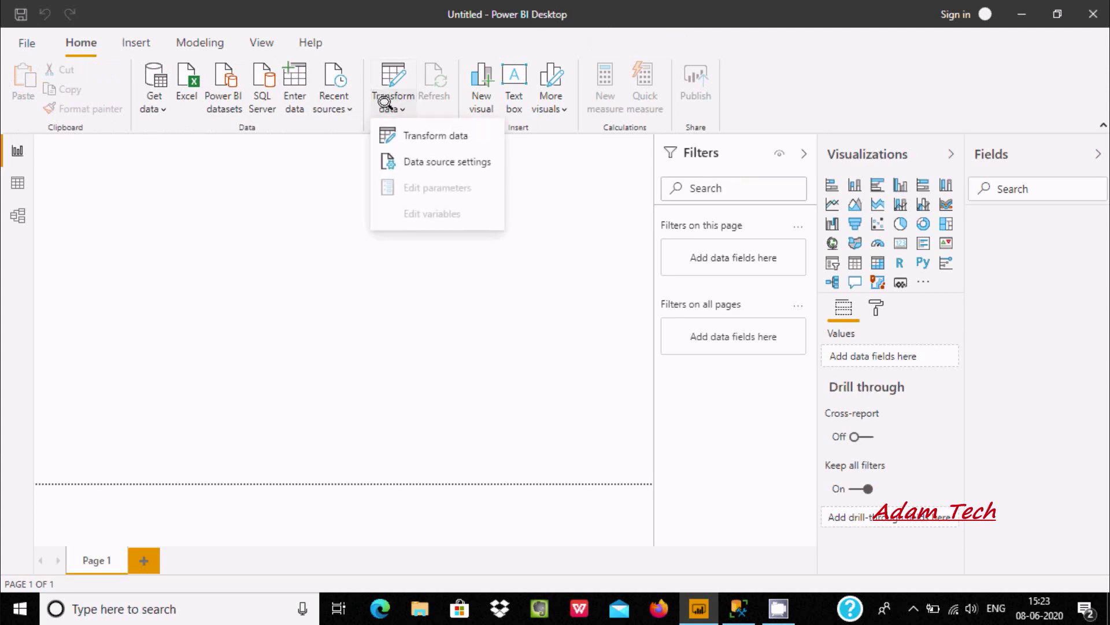
{"action": "left_click", "coordinate": [410, 134]}
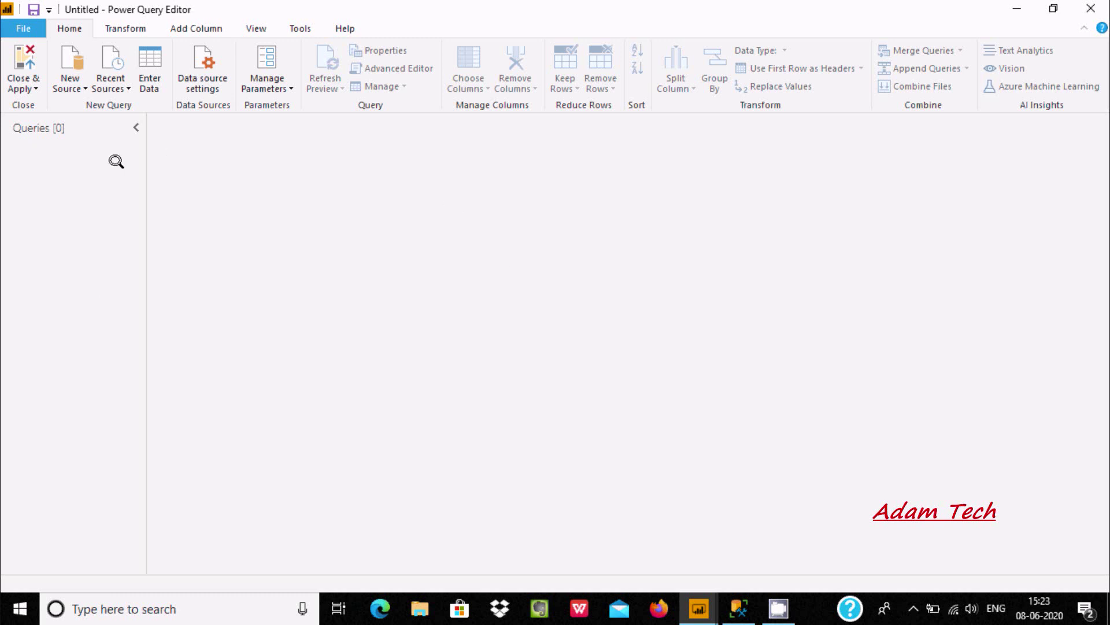
Step: Connect a new SQL Server source to server localhost, database Adam
{"action": "left_click", "coordinate": [75, 80]}
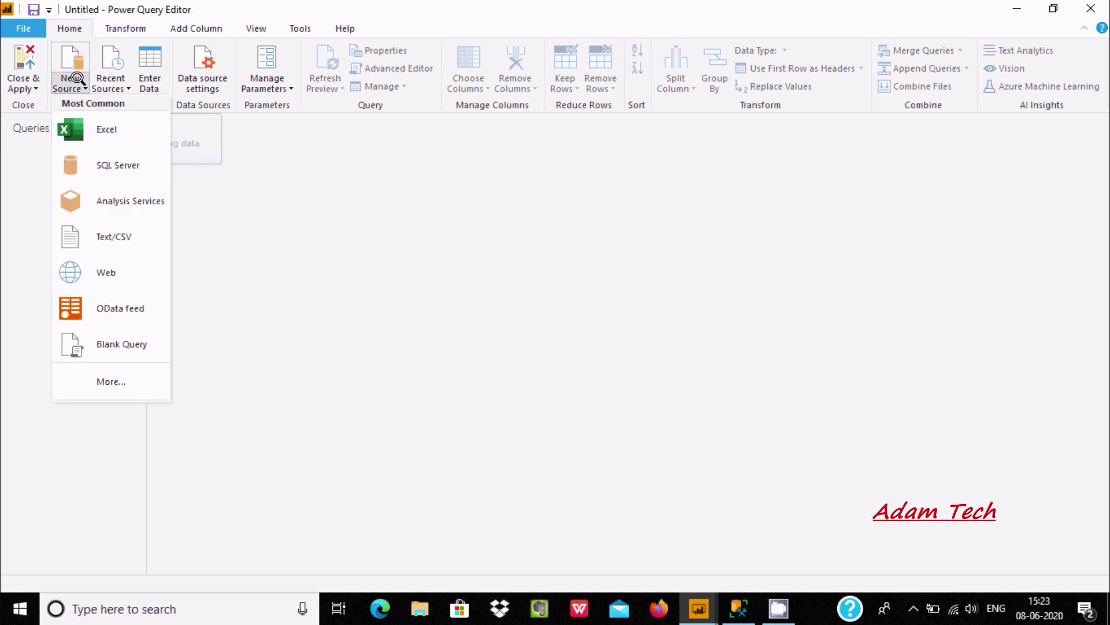
{"action": "left_click", "coordinate": [103, 155]}
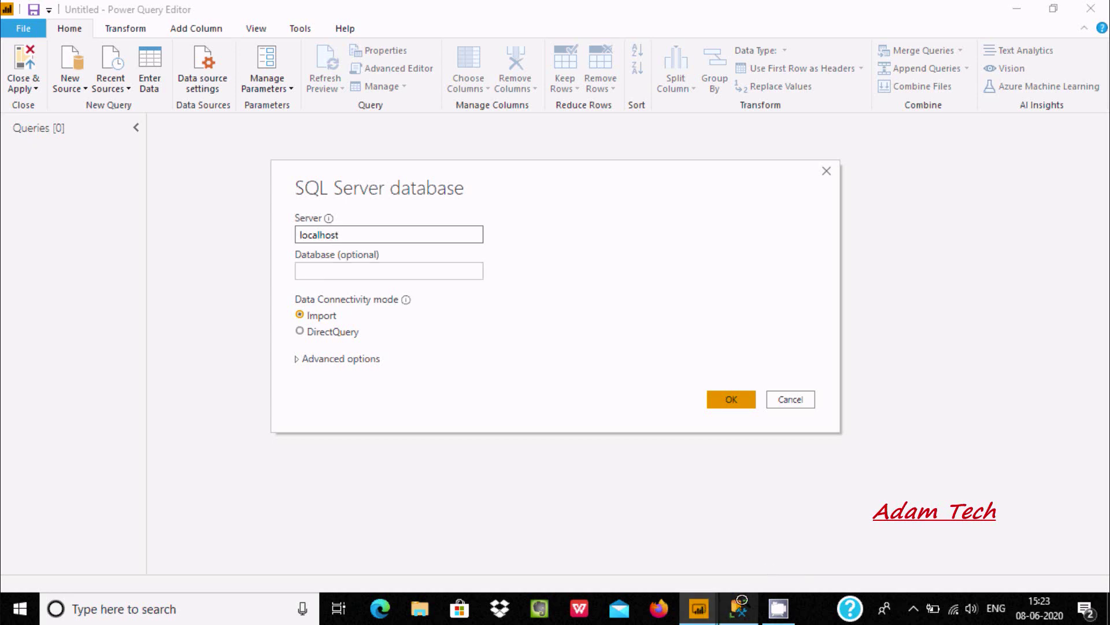
{"action": "left_click", "coordinate": [740, 605]}
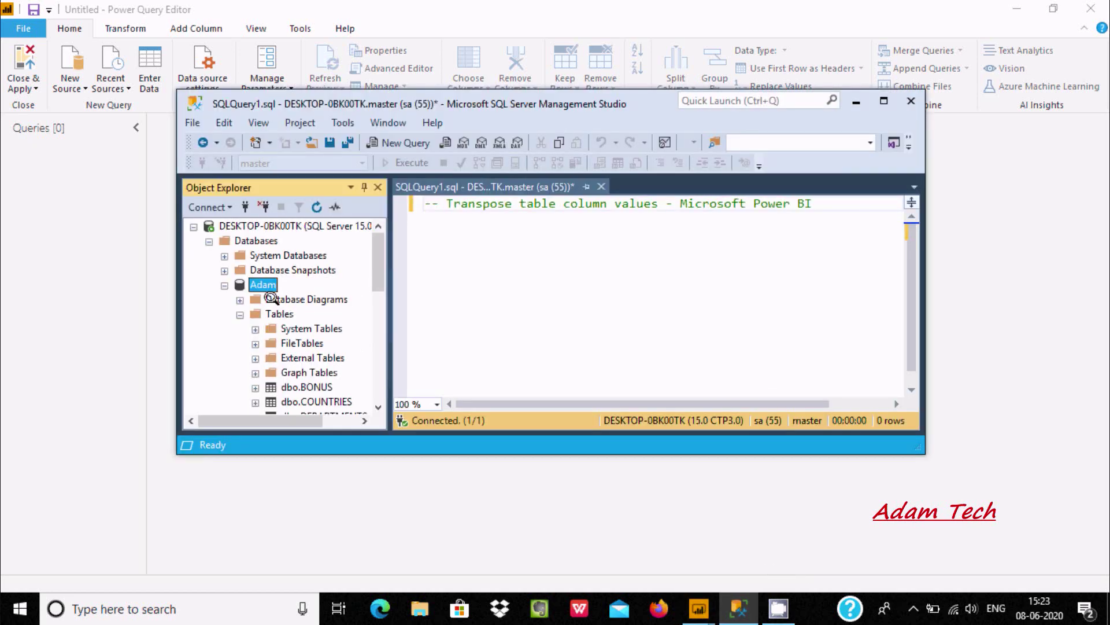
{"action": "left_click", "coordinate": [582, 5]}
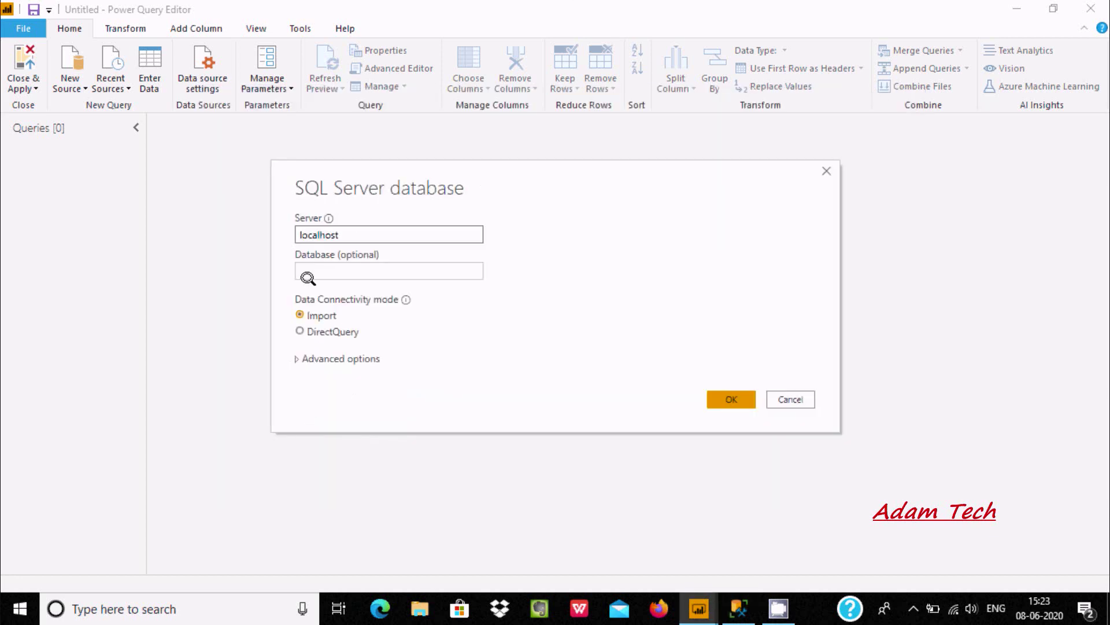
{"action": "left_click", "coordinate": [322, 264]}
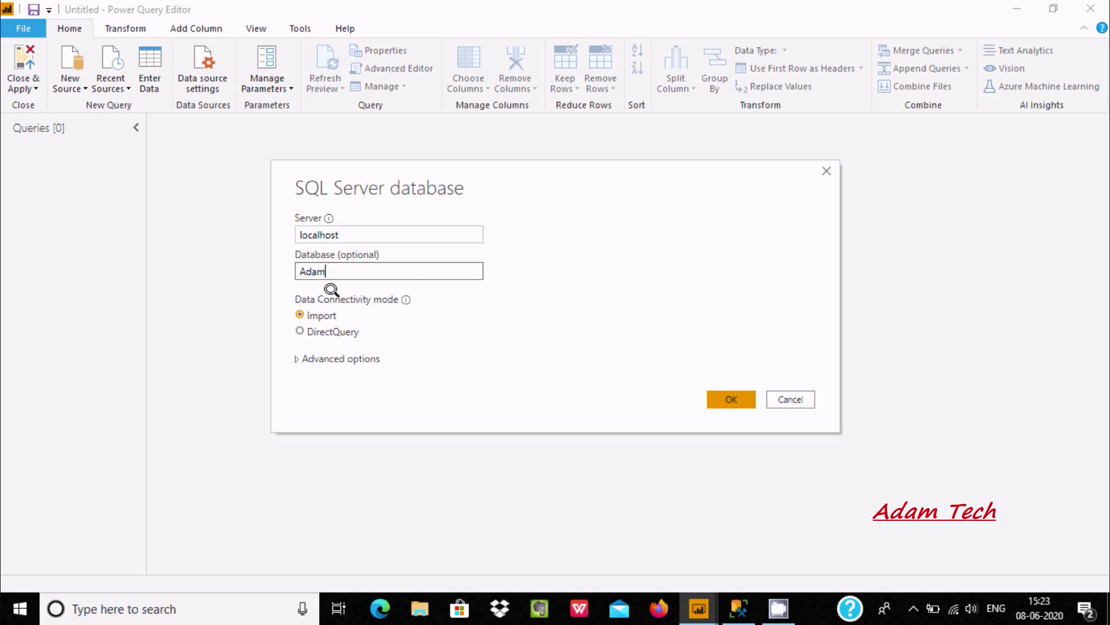
{"action": "left_click", "coordinate": [722, 398]}
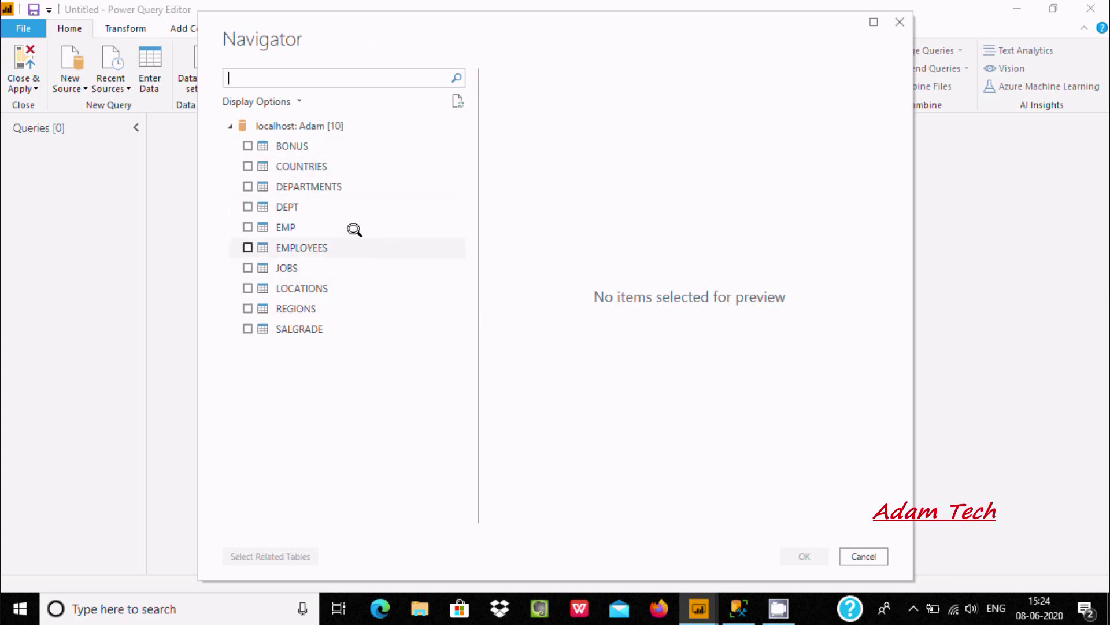
Step: Tick the DEPT table in the Navigator and load it, then switch to Management Studio
{"action": "left_click", "coordinate": [247, 207]}
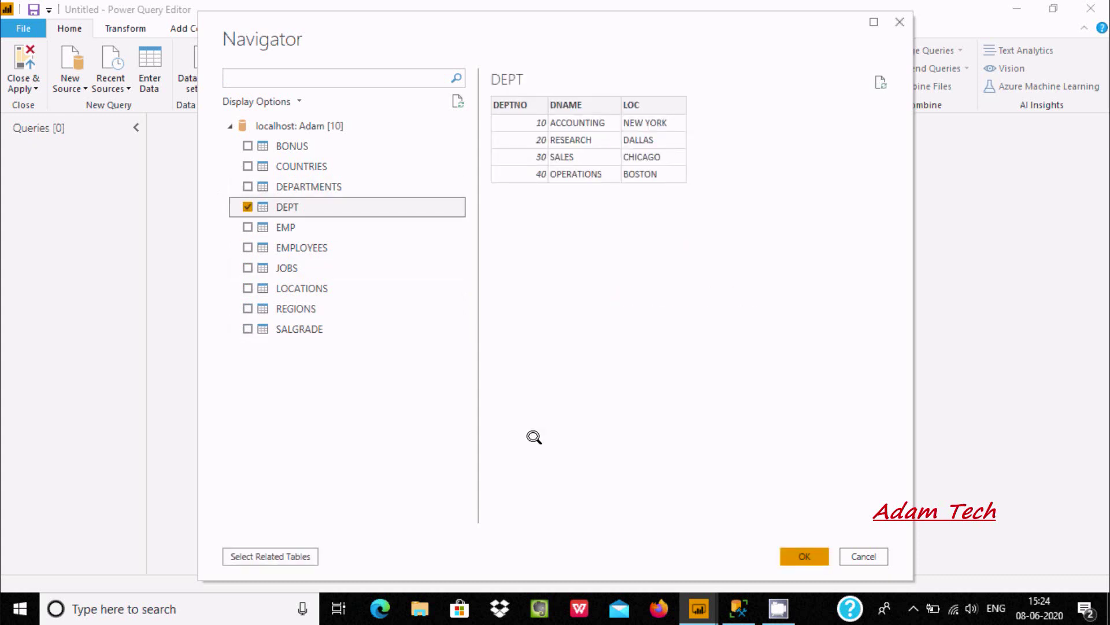
{"action": "left_click", "coordinate": [797, 552]}
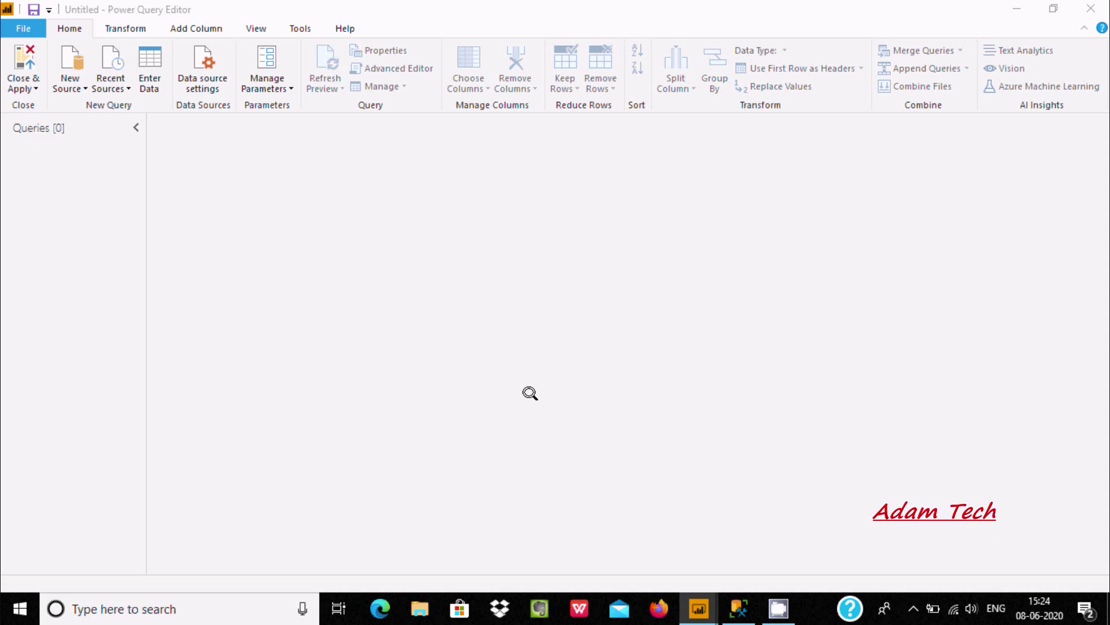
{"action": "key", "text": "alt+Tab"}
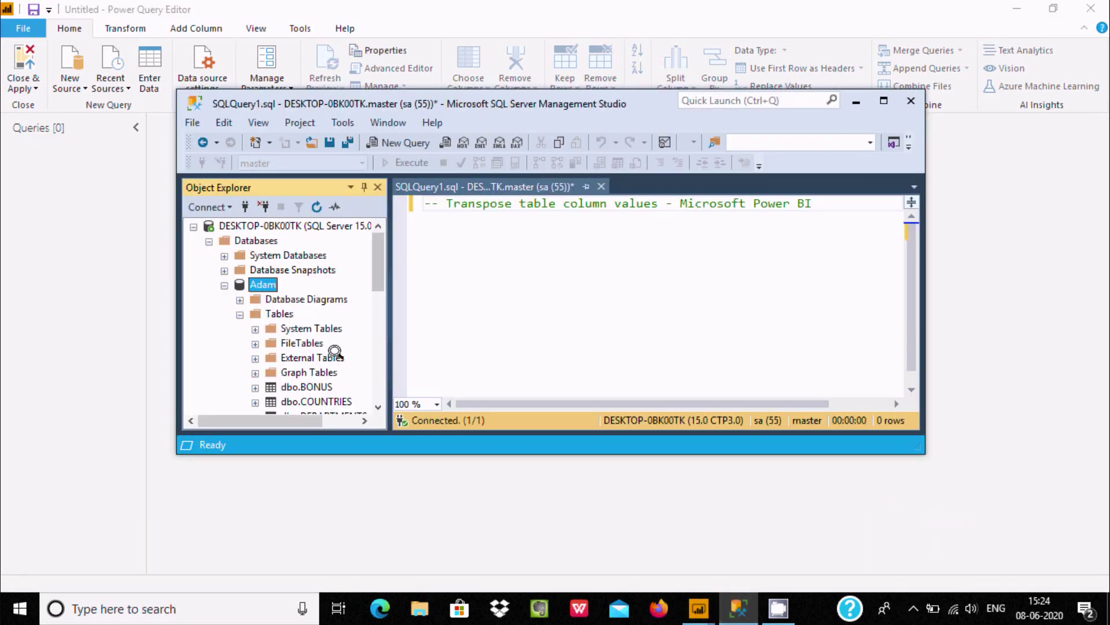
Step: Run Select Top 1000 Rows on dbo.DEPT in Management Studio, then return to Power Query Editor
{"action": "left_click", "coordinate": [906, 279]}
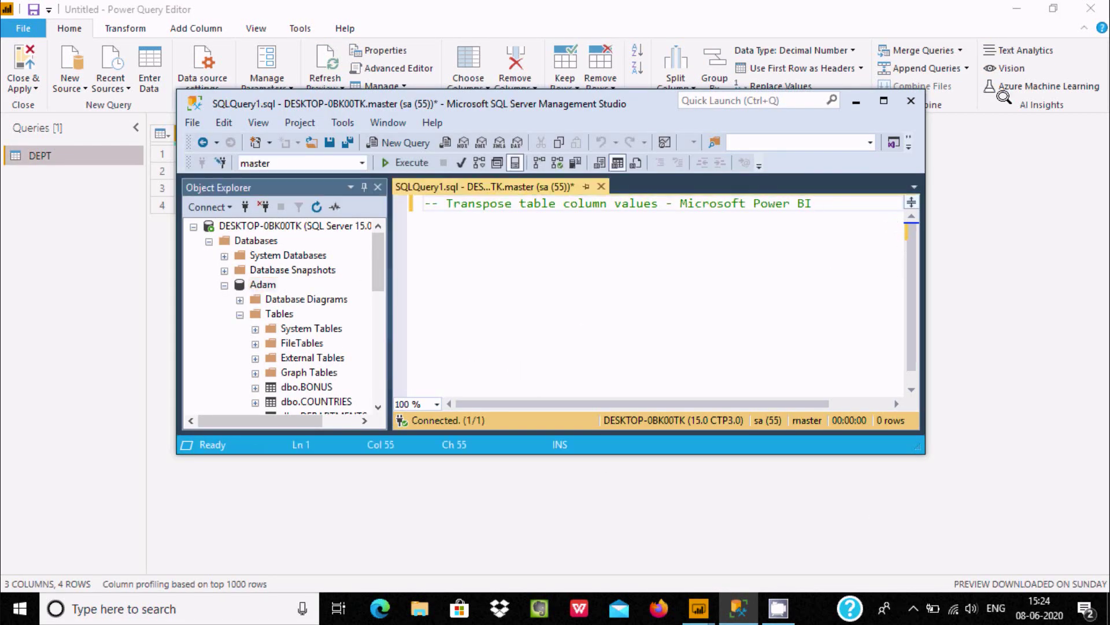
{"action": "left_click", "coordinate": [883, 100]}
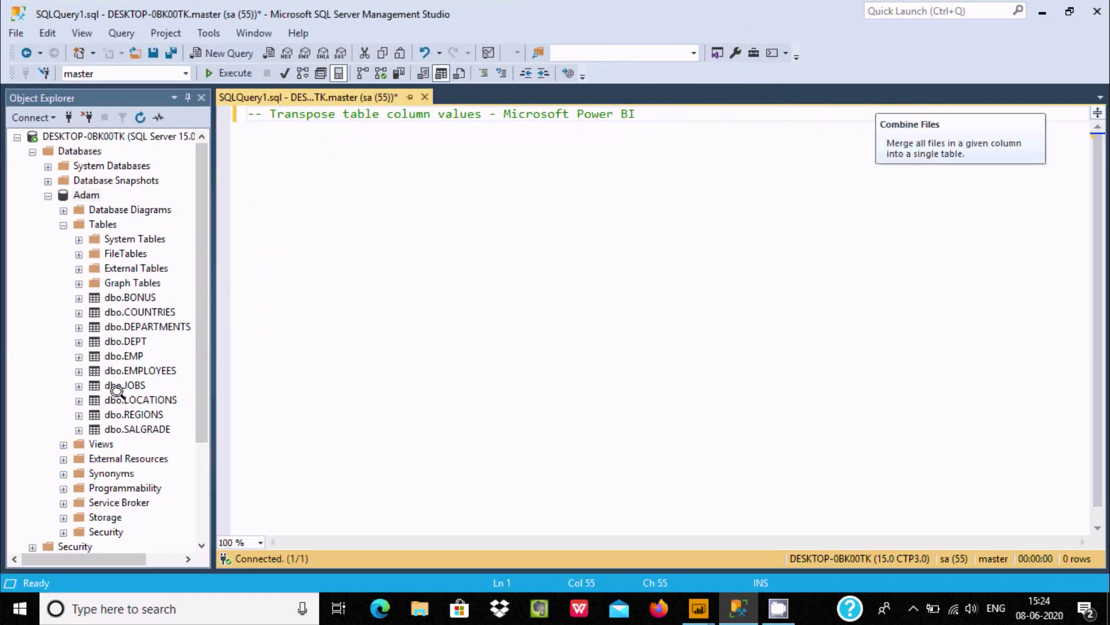
{"action": "left_click", "coordinate": [109, 341]}
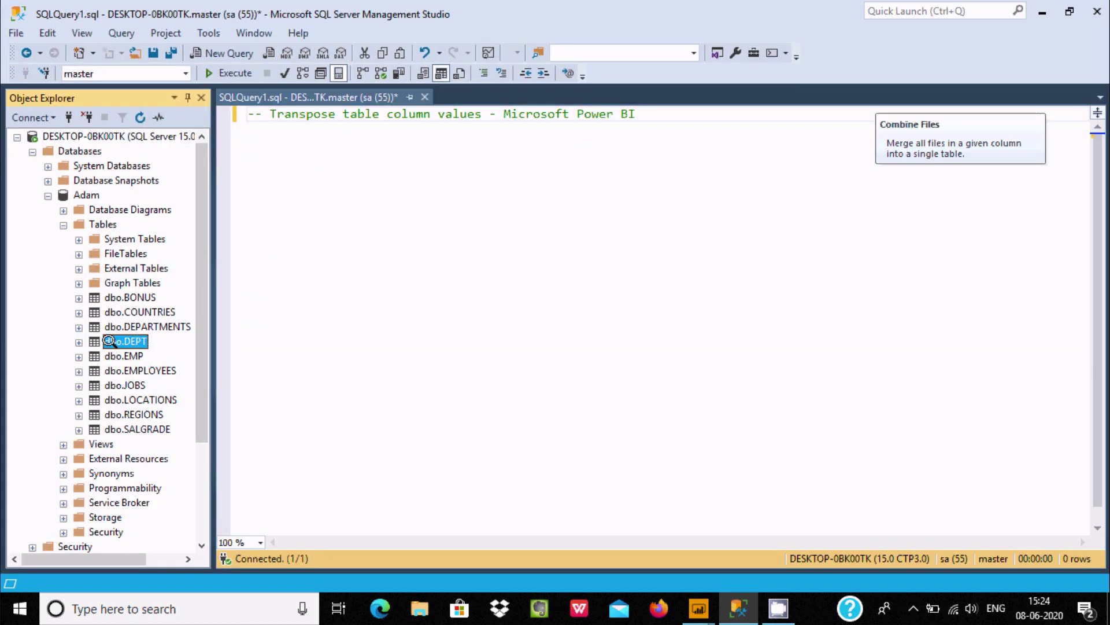
{"action": "right_click", "coordinate": [109, 340]}
{"action": "left_click", "coordinate": [165, 247]}
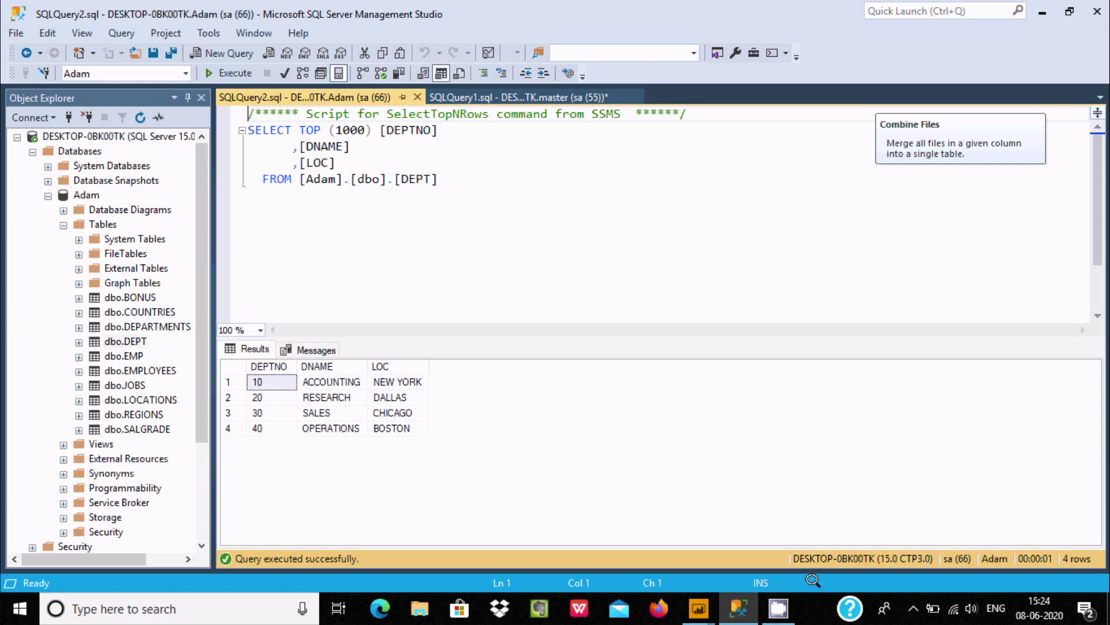
{"action": "mouse_move", "coordinate": [692, 605]}
{"action": "left_click", "coordinate": [762, 532]}
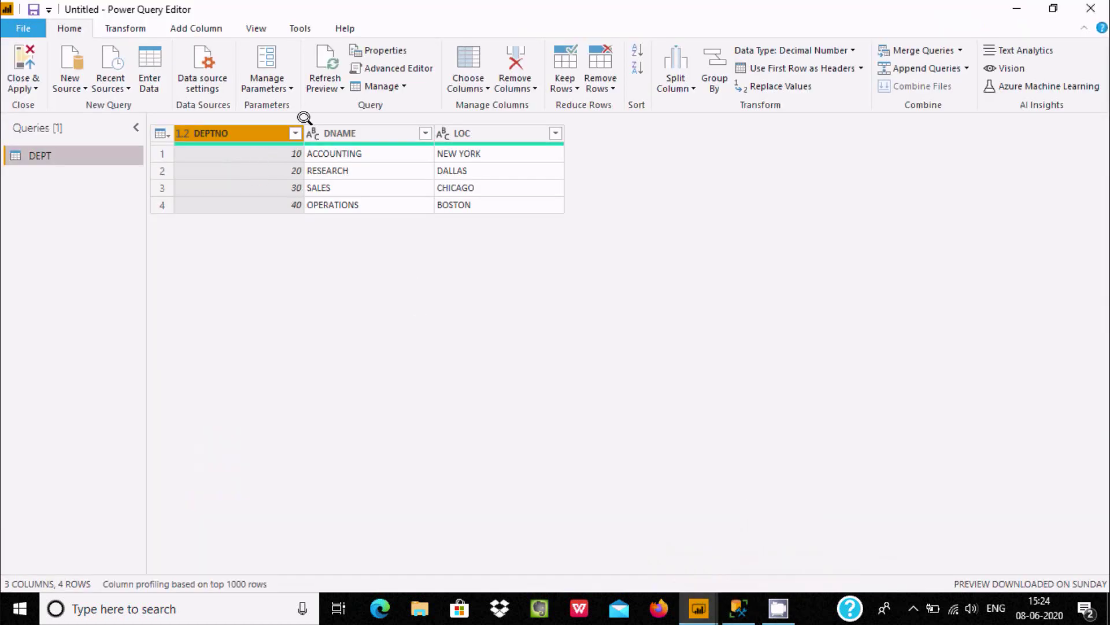
Step: Transpose the DEPT query into Column1–Column4 with three rows, numbers 10–40 in row one
{"action": "left_click", "coordinate": [117, 28]}
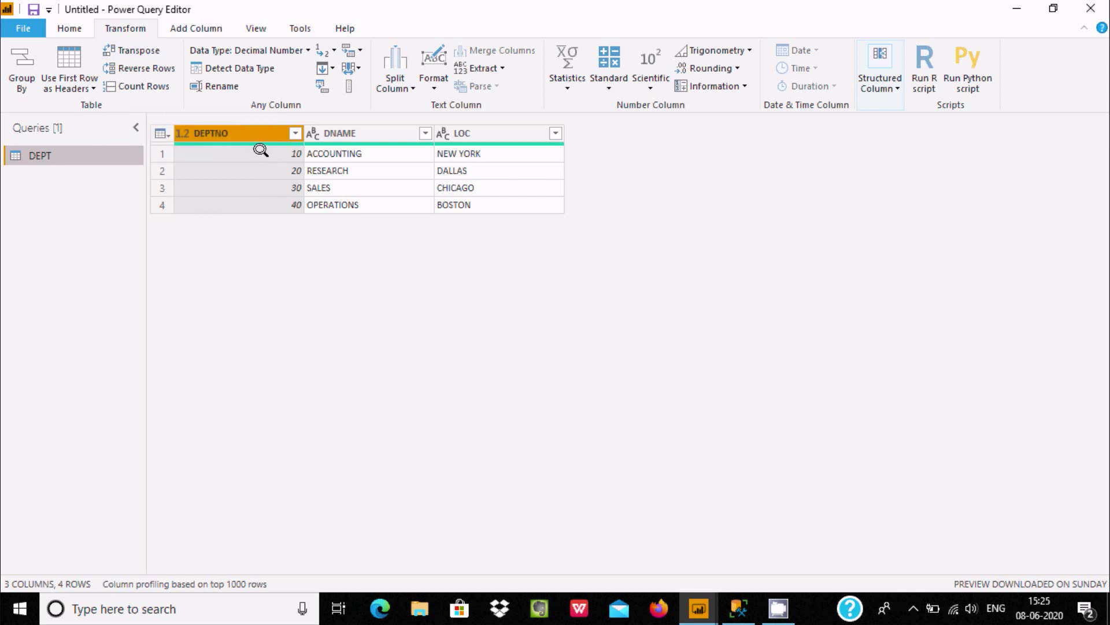
{"action": "left_click", "coordinate": [387, 128]}
{"action": "left_click", "coordinate": [258, 131]}
{"action": "left_click", "coordinate": [132, 48]}
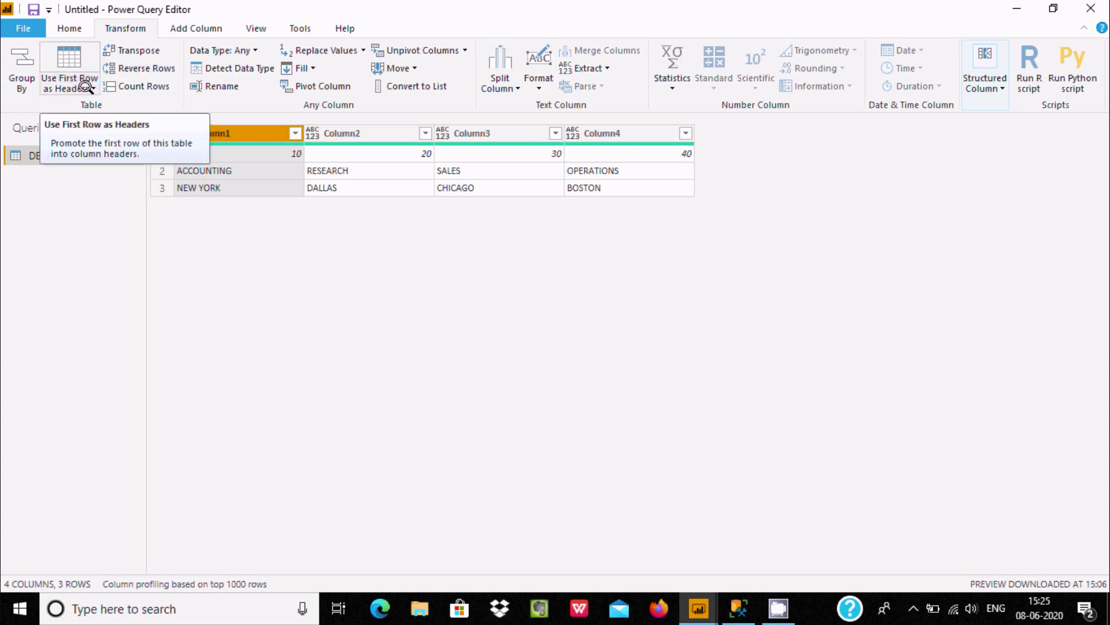
Step: Use the first row as headers 10, 20, 30, 40, then switch to Management Studio to compare
{"action": "left_click", "coordinate": [68, 73]}
{"action": "left_click", "coordinate": [78, 106]}
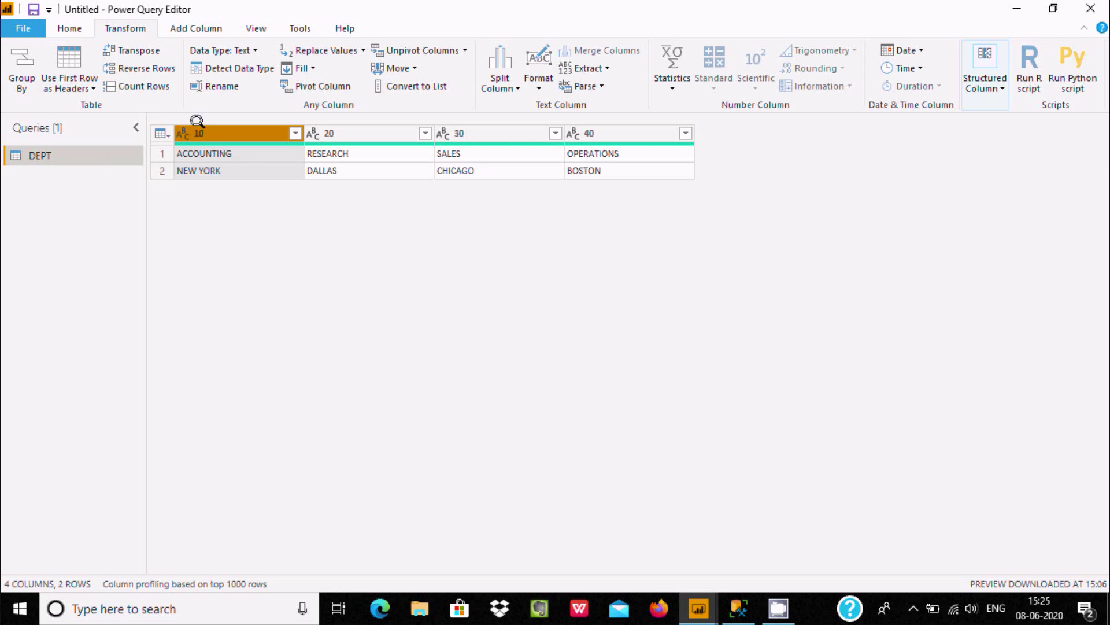
{"action": "left_click", "coordinate": [728, 599]}
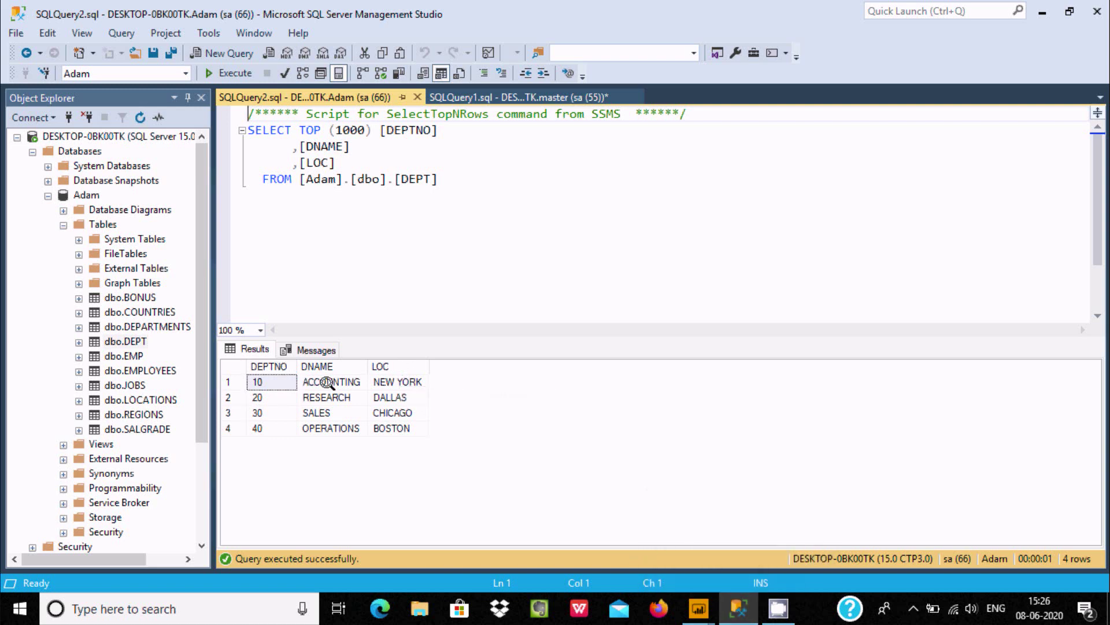
Step: Bring back the Power Query Editor with the transposed DEPT query and return to the Home ribbon
{"action": "mouse_move", "coordinate": [698, 608]}
{"action": "left_click", "coordinate": [775, 527]}
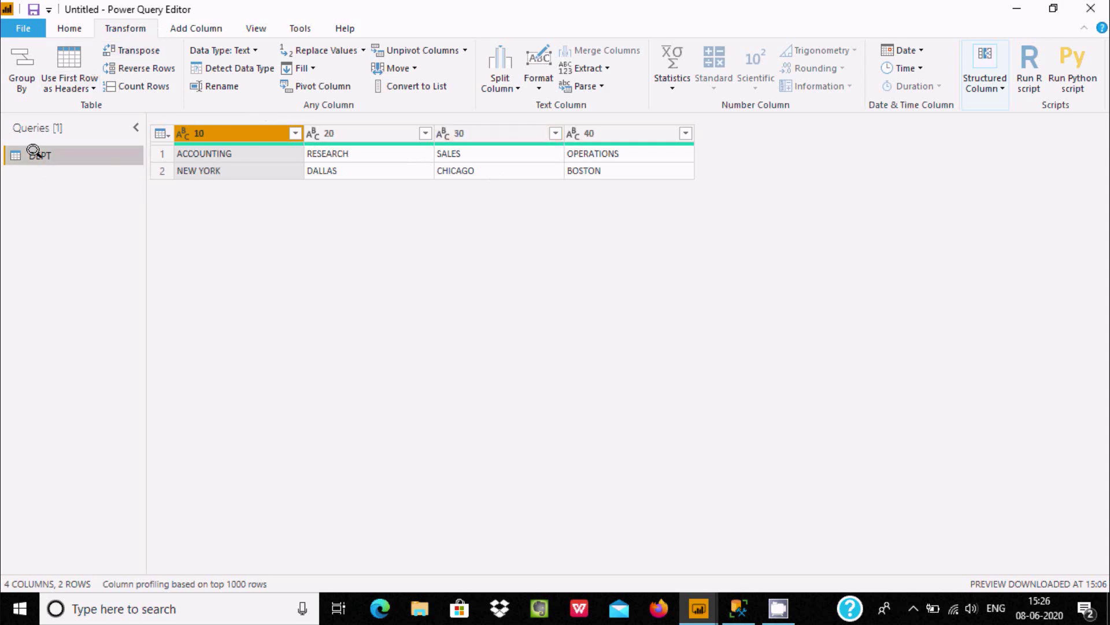
{"action": "left_click", "coordinate": [68, 28]}
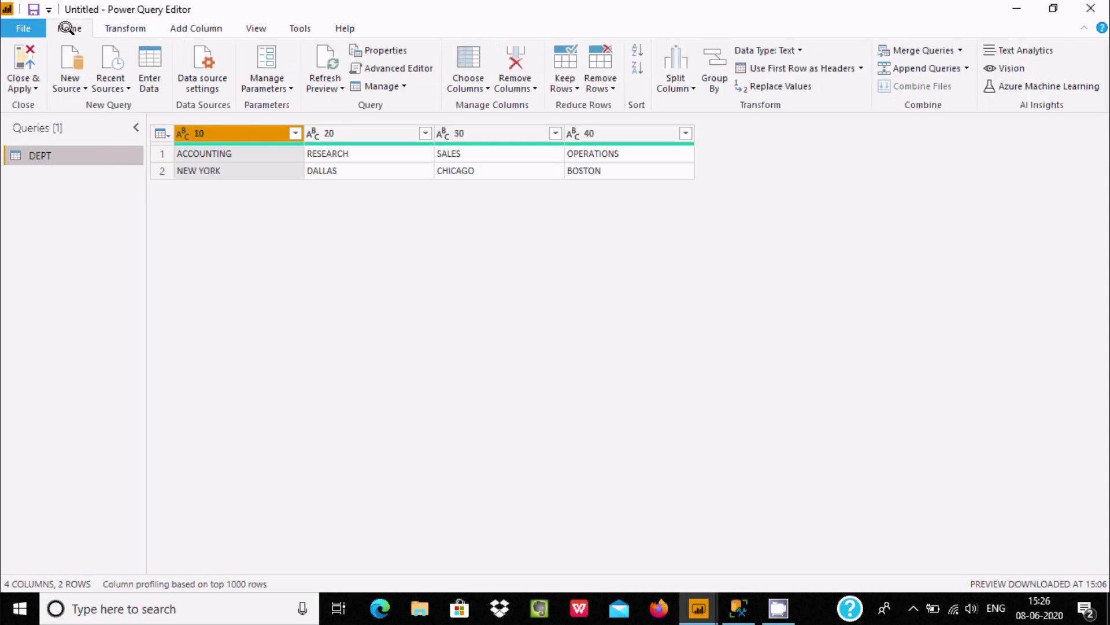
Step: Add another SQL Server source for localhost and Adam, listing its ten tables in the Navigator
{"action": "left_click", "coordinate": [76, 84]}
{"action": "left_click", "coordinate": [97, 164]}
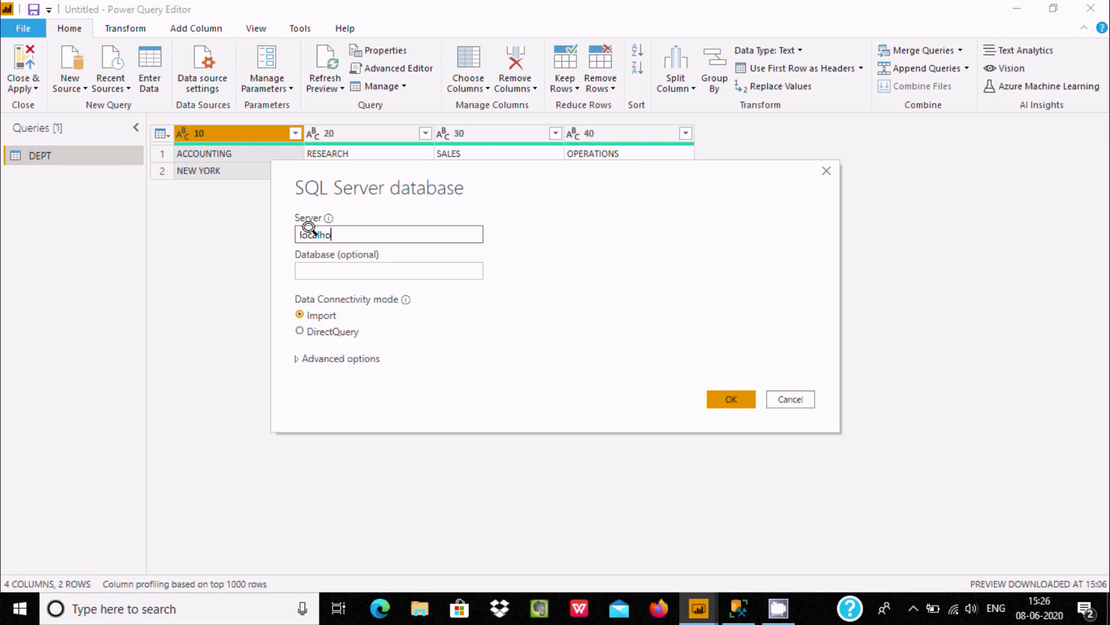
{"action": "left_click", "coordinate": [332, 271]}
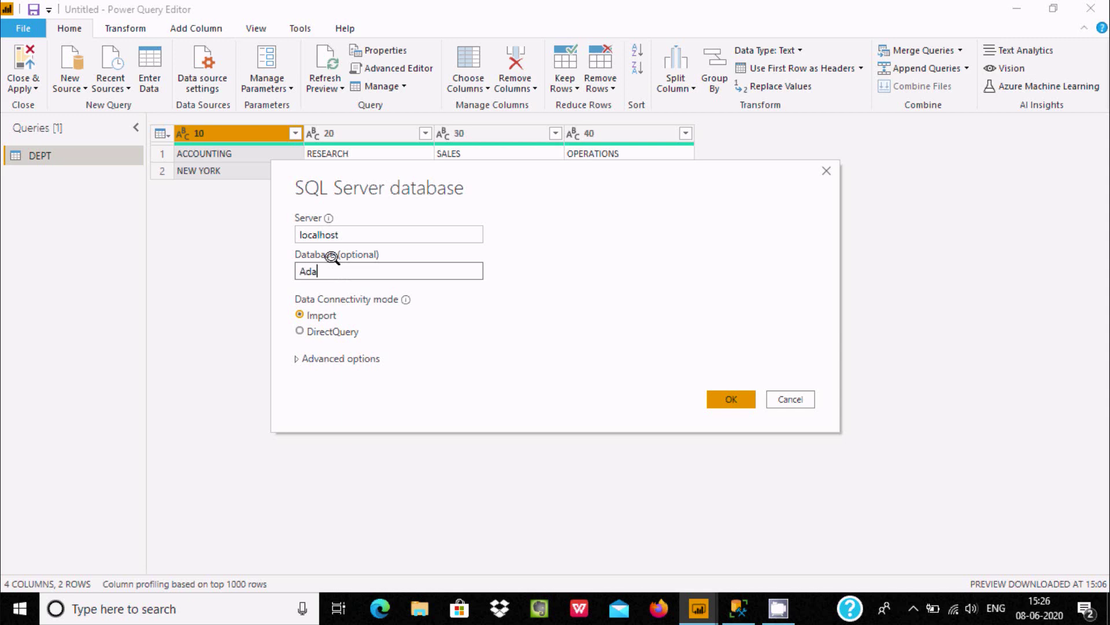
{"action": "left_click", "coordinate": [733, 397]}
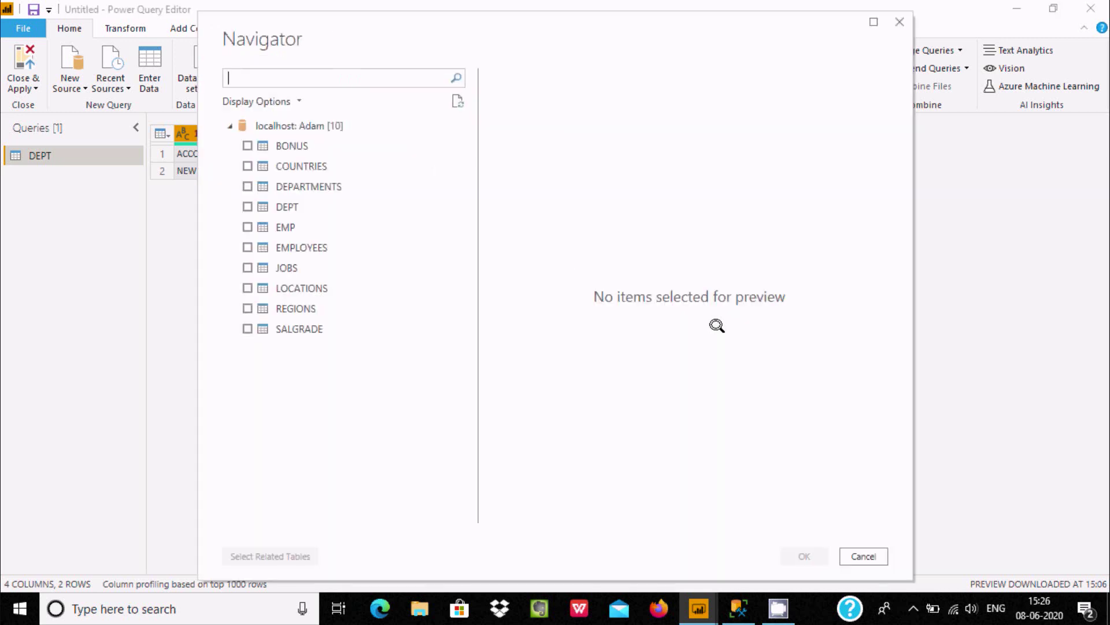
Step: Tick DEPARTMENTS, COUNTRIES and JOBS in the Navigator and load them as queries
{"action": "left_click", "coordinate": [260, 167]}
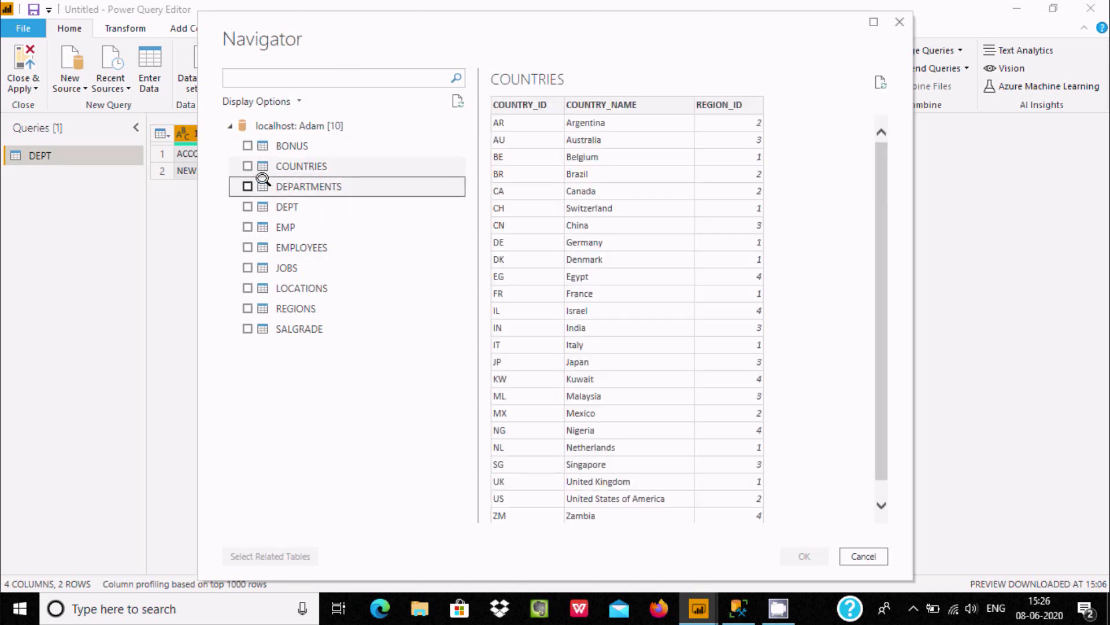
{"action": "left_click", "coordinate": [248, 186]}
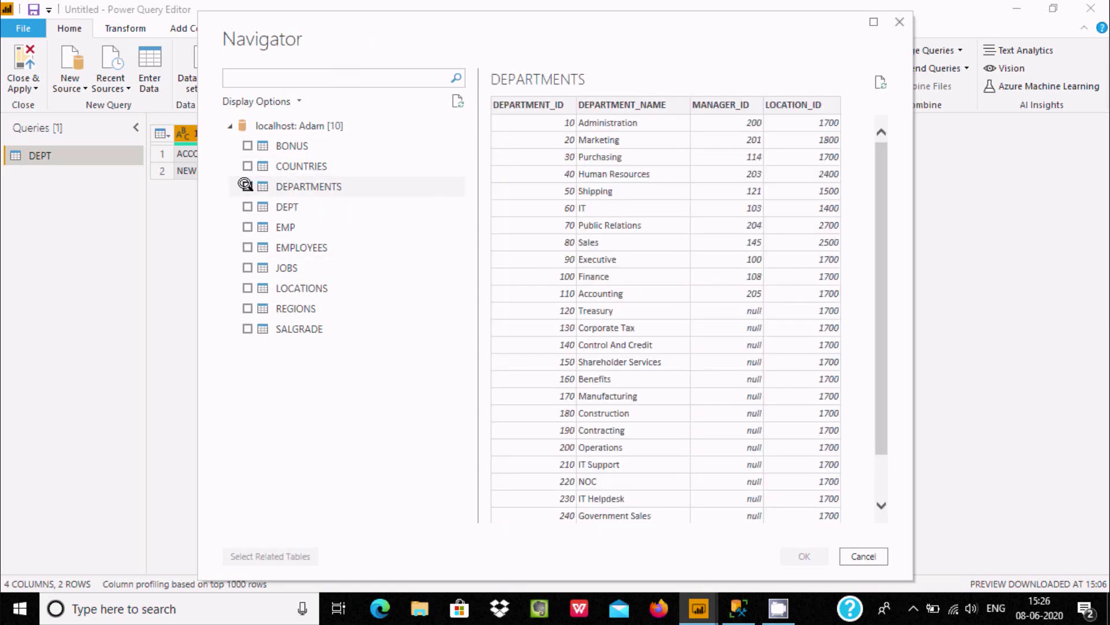
{"action": "left_click", "coordinate": [248, 165]}
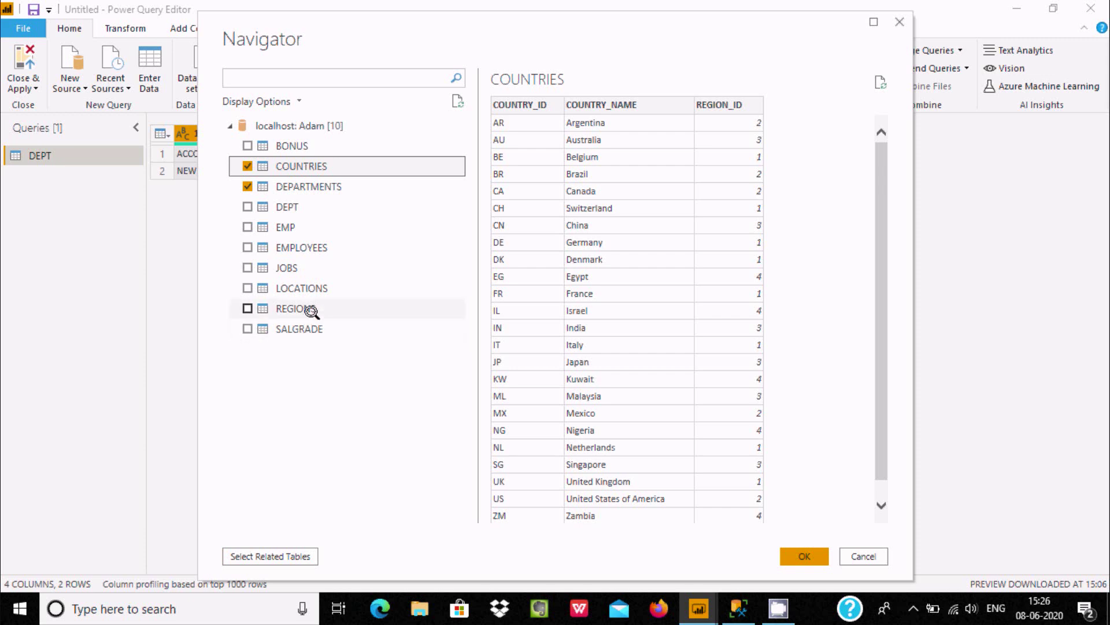
{"action": "left_click", "coordinate": [238, 266]}
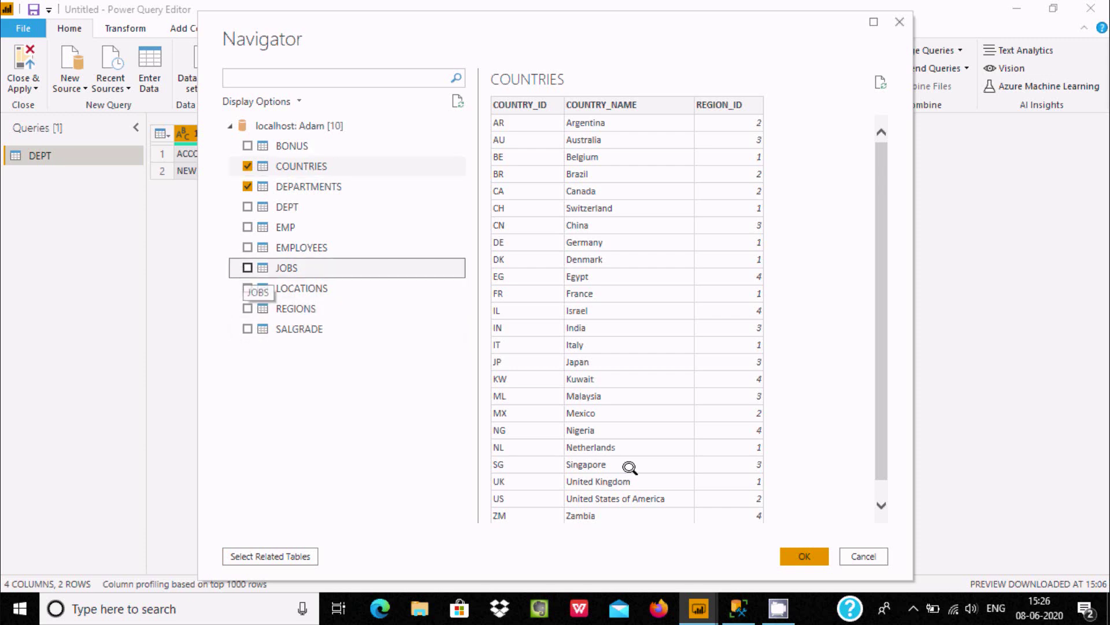
{"action": "left_click", "coordinate": [250, 268]}
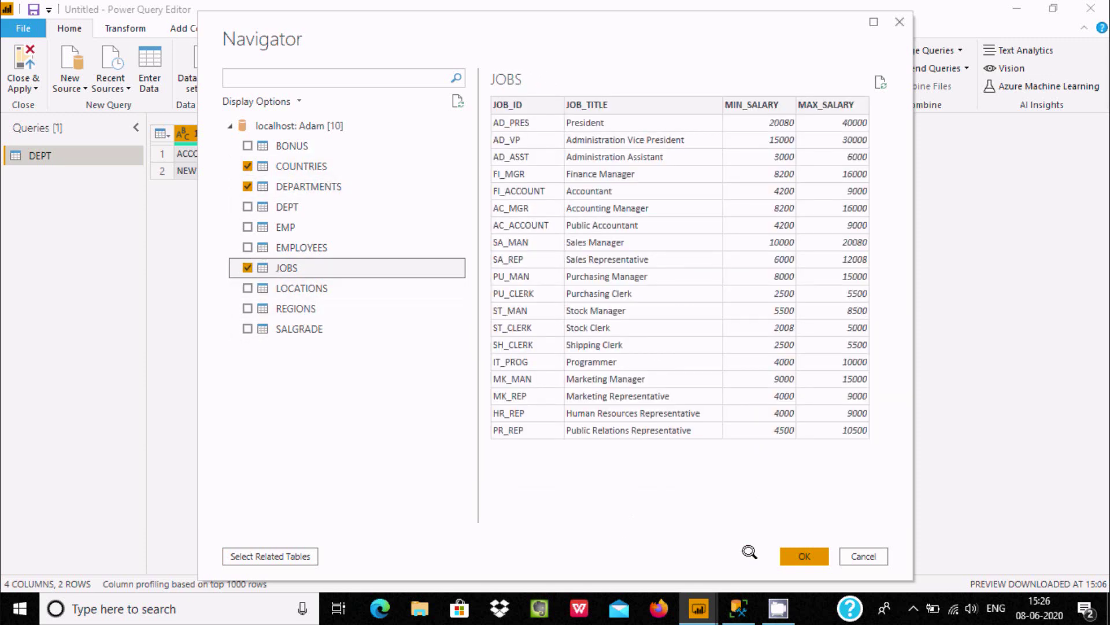
{"action": "left_click", "coordinate": [804, 556]}
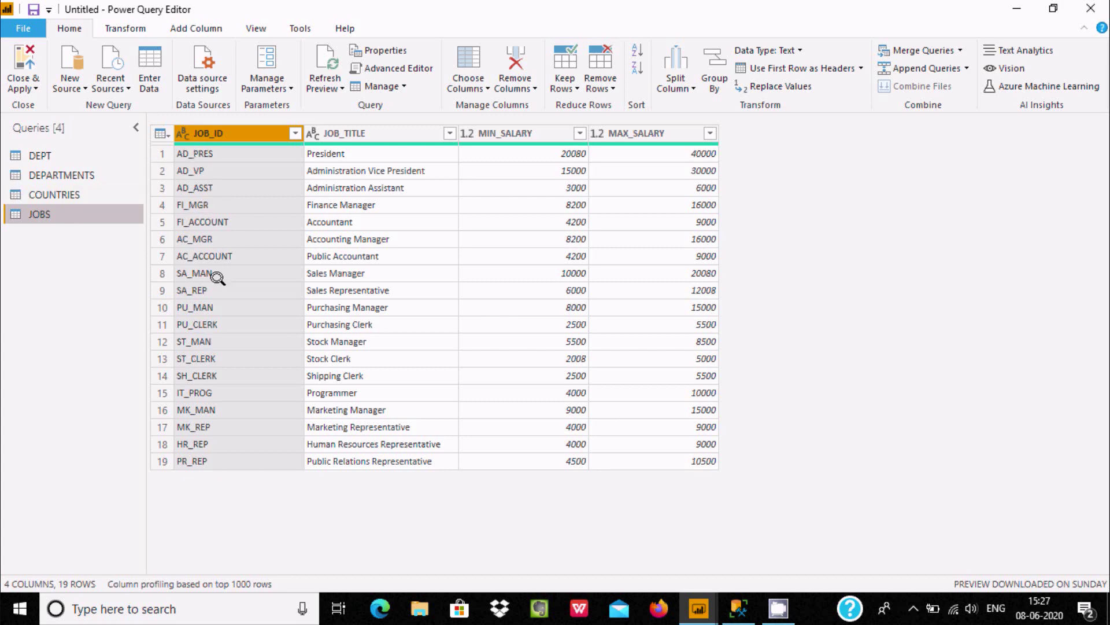
Step: Transpose JOBS and promote headers twice so job titles head the columns, then switch to Management Studio
{"action": "left_click", "coordinate": [120, 20]}
{"action": "left_click", "coordinate": [122, 49]}
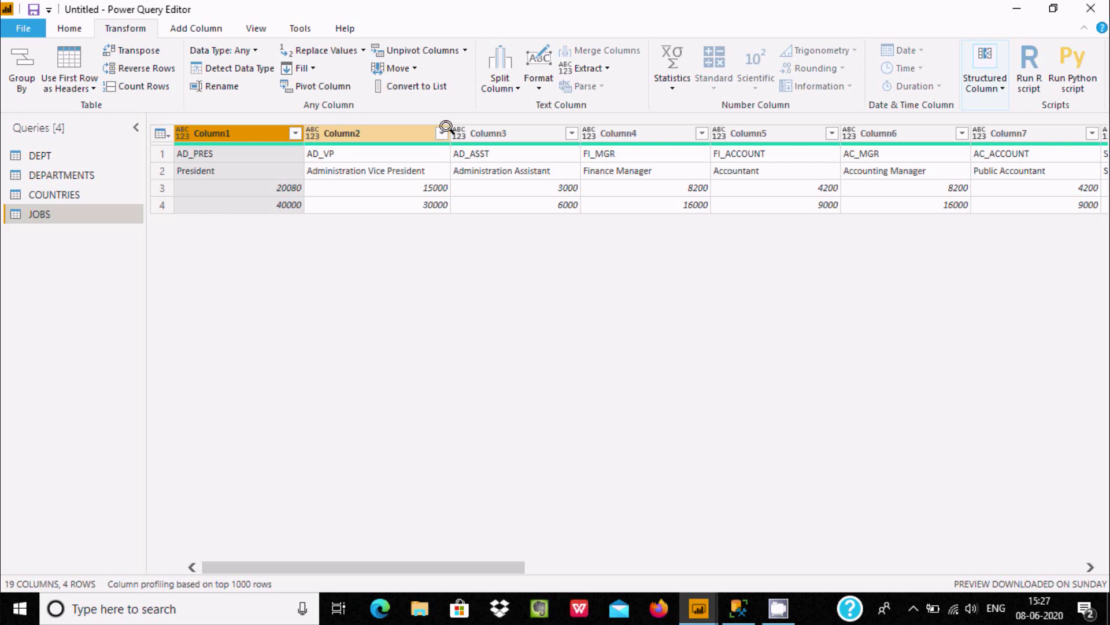
{"action": "left_click", "coordinate": [81, 88]}
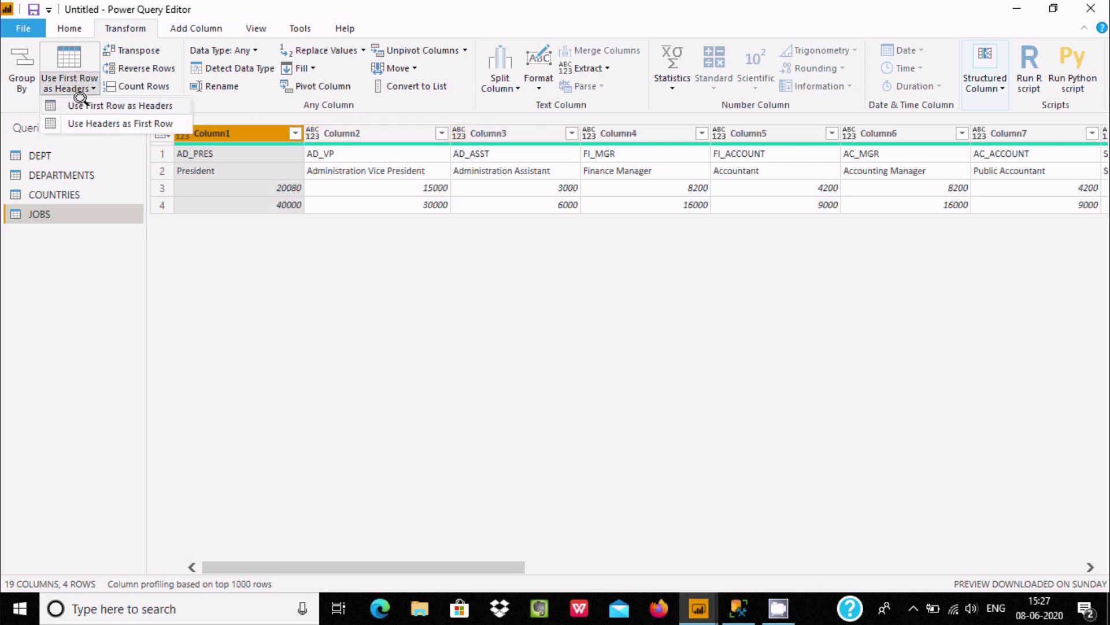
{"action": "left_click", "coordinate": [81, 104]}
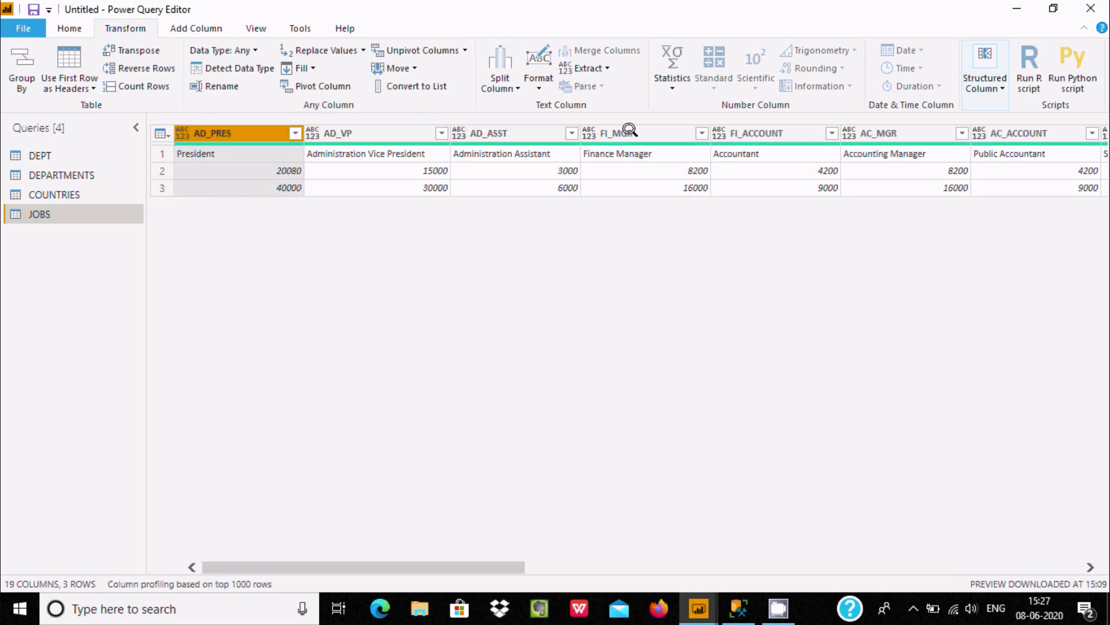
{"action": "left_click", "coordinate": [65, 86]}
{"action": "left_click", "coordinate": [73, 105]}
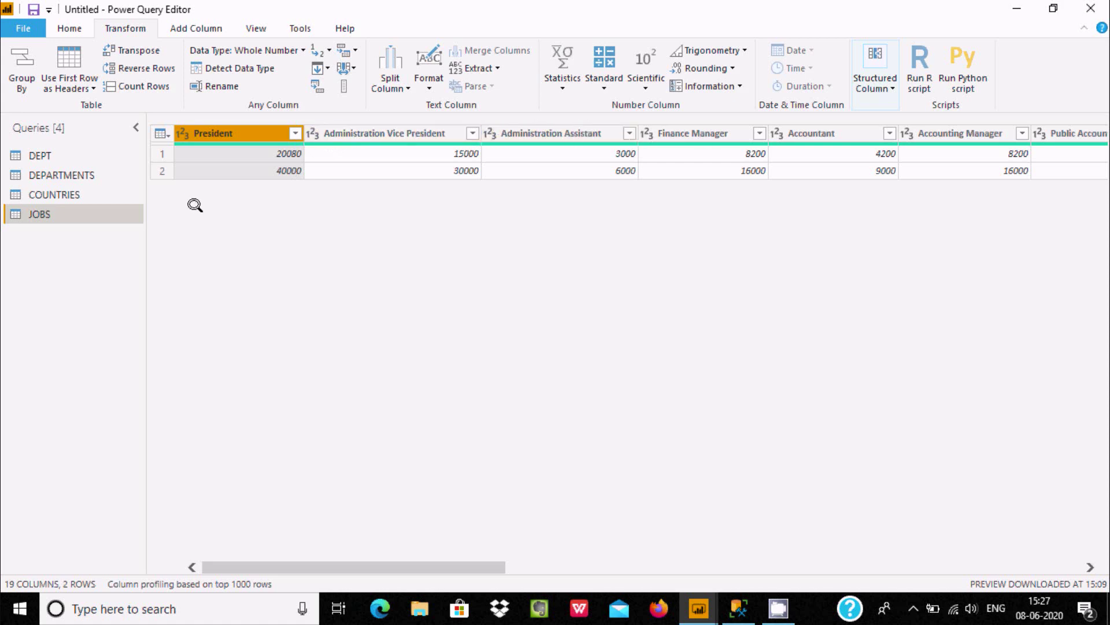
{"action": "left_click", "coordinate": [739, 607]}
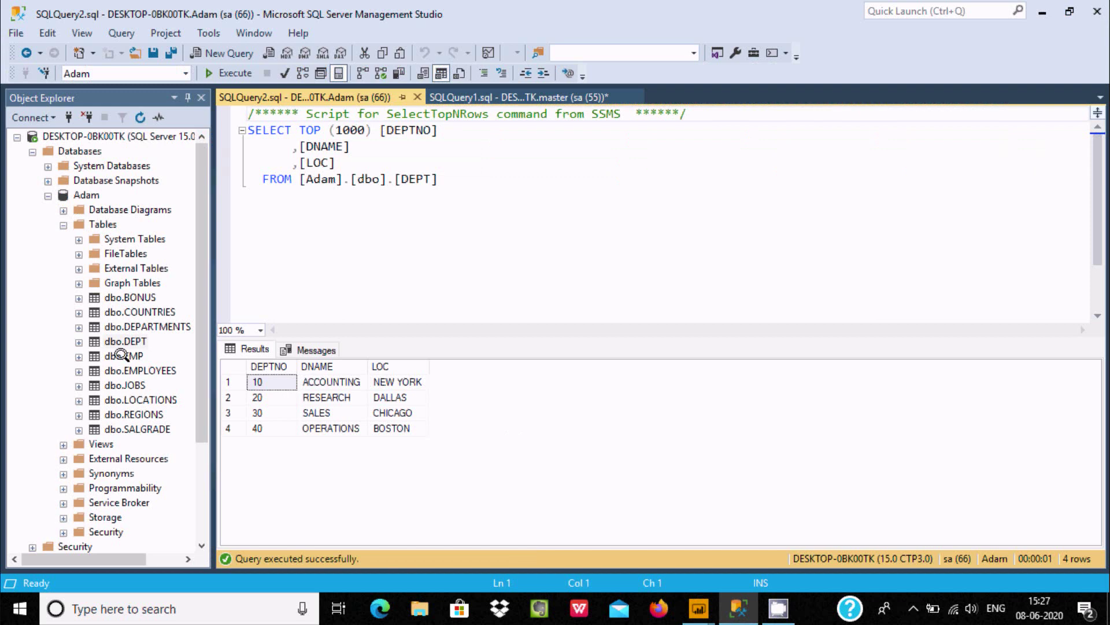
Step: Run Select Top 1000 Rows on dbo.JOBS in Management Studio, then return to Power Query Editor
{"action": "right_click", "coordinate": [126, 384]}
{"action": "left_click", "coordinate": [186, 243]}
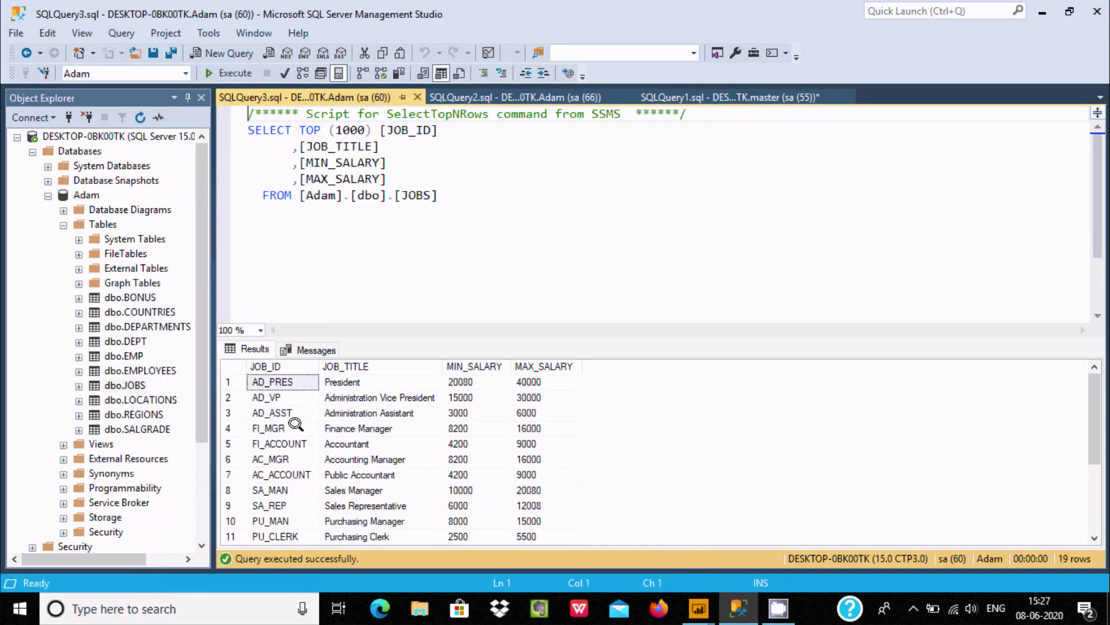
{"action": "left_click", "coordinate": [337, 379]}
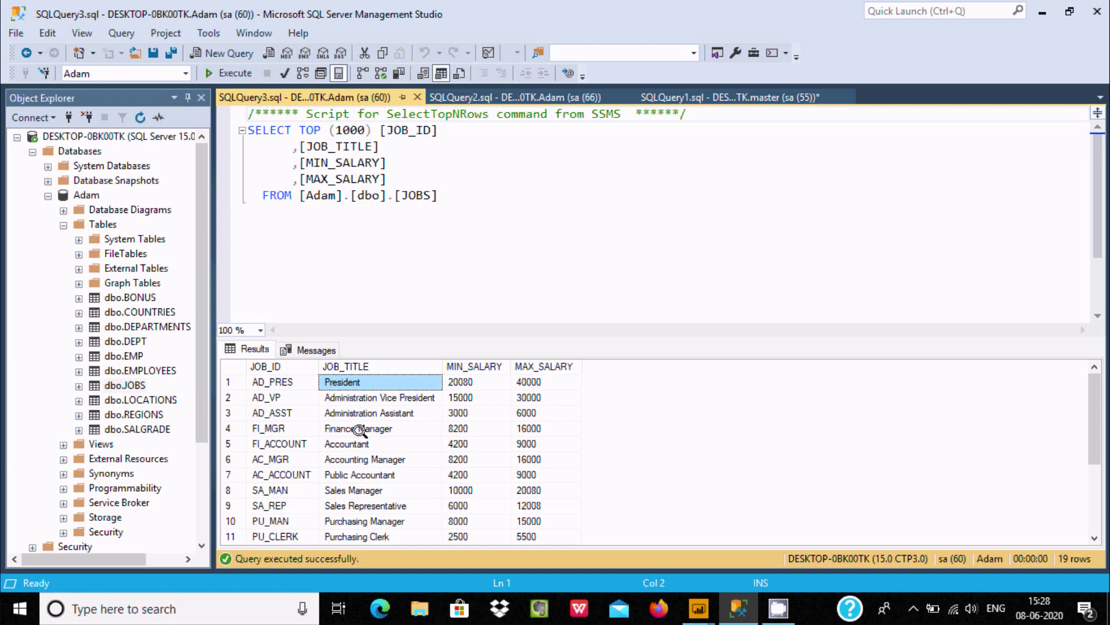
{"action": "left_click", "coordinate": [698, 607]}
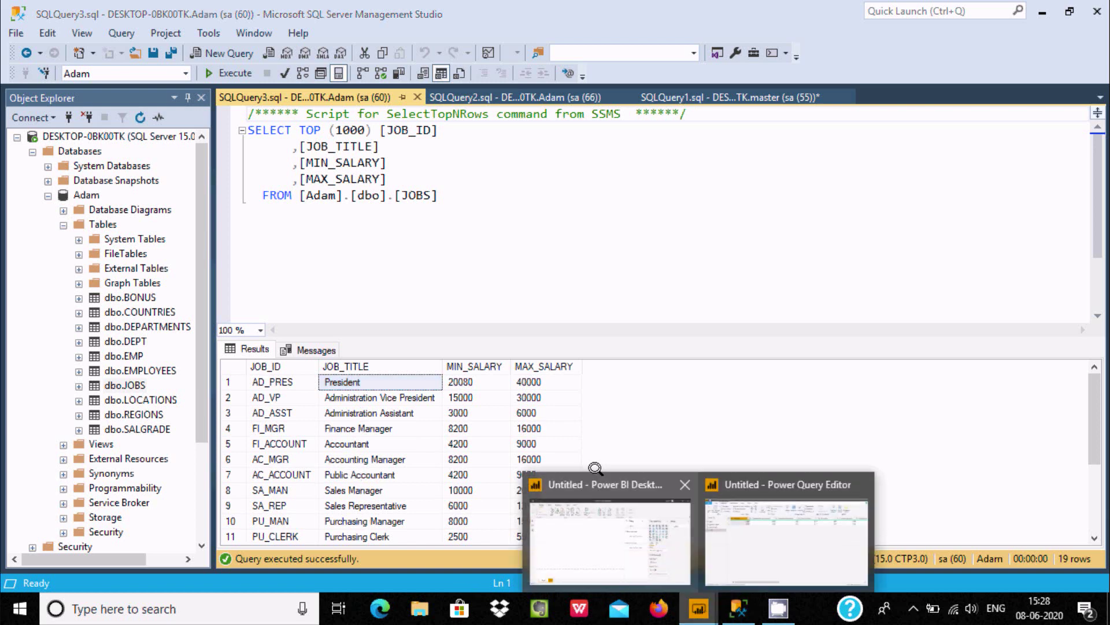
{"action": "left_click", "coordinate": [752, 504]}
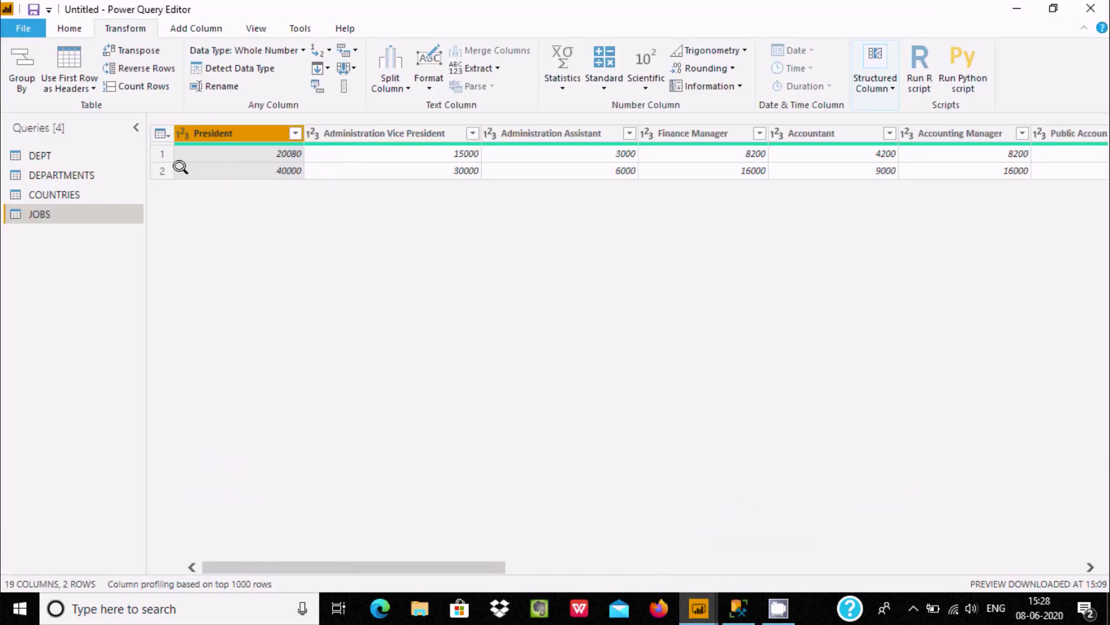
Step: Transpose the COUNTRIES table and promote the country-code row to column headers
{"action": "left_click", "coordinate": [95, 194]}
{"action": "left_click", "coordinate": [58, 190]}
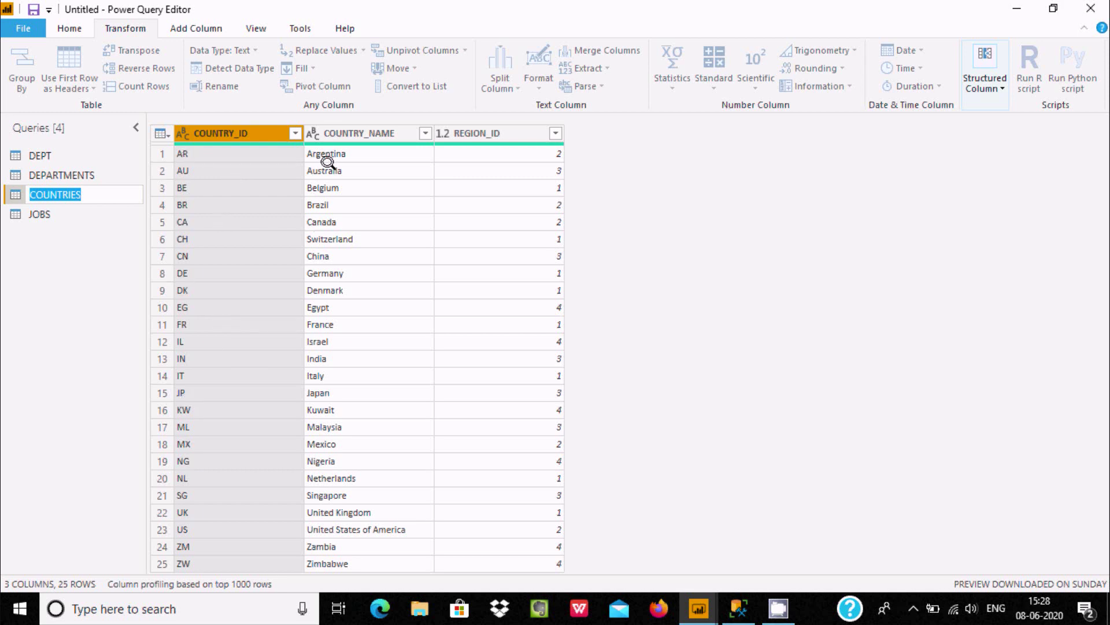
{"action": "left_click", "coordinate": [234, 186]}
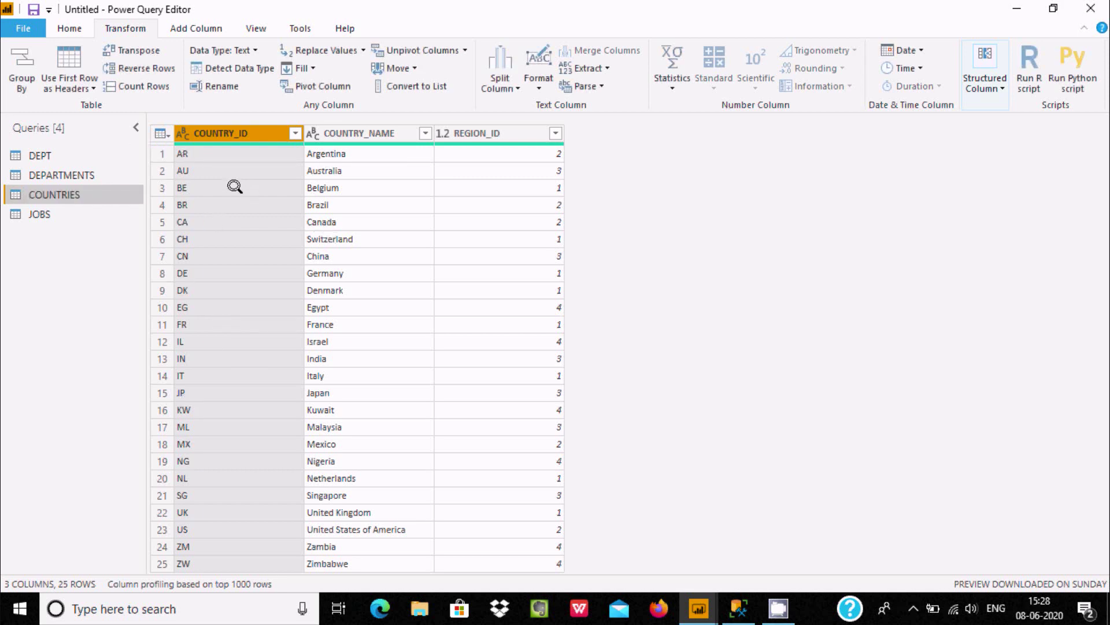
{"action": "left_click", "coordinate": [136, 49]}
{"action": "left_click", "coordinate": [293, 191]}
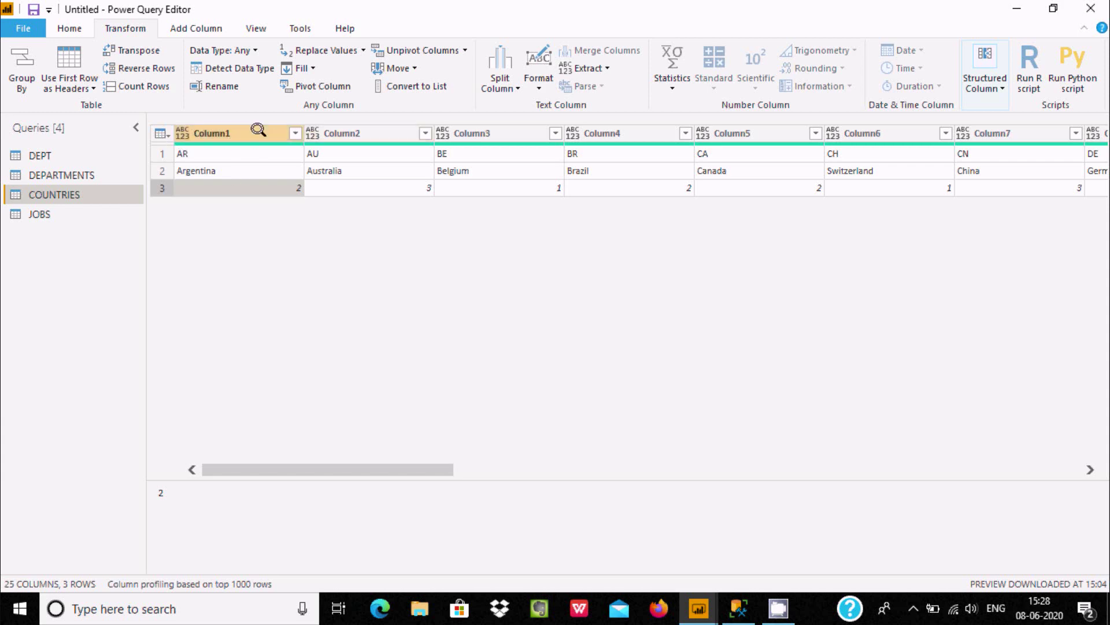
{"action": "left_click", "coordinate": [78, 87]}
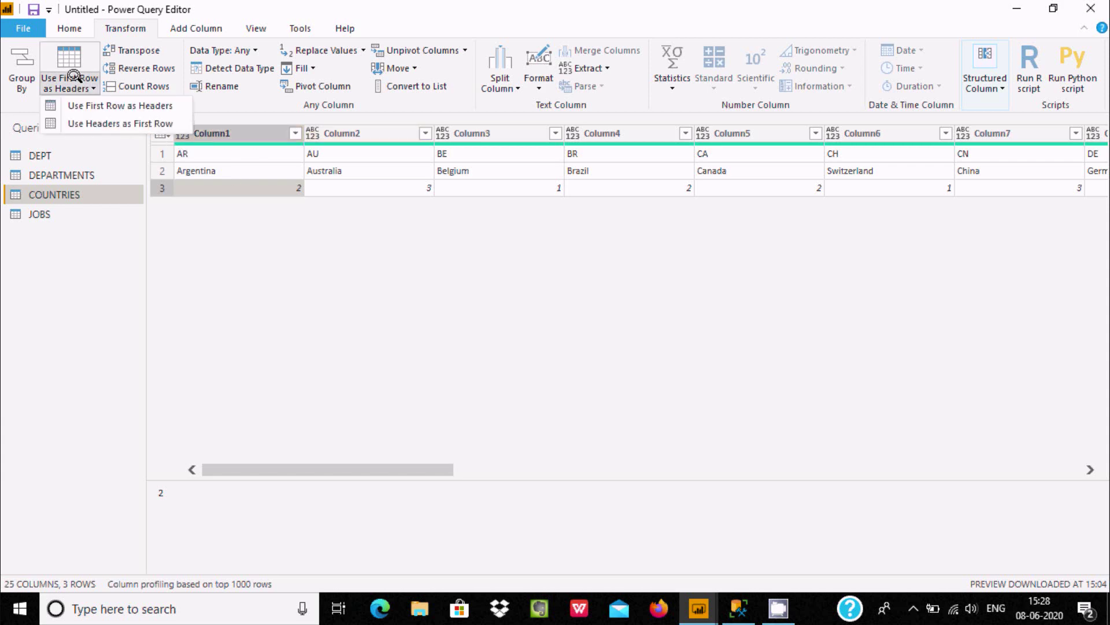
{"action": "left_click", "coordinate": [87, 105]}
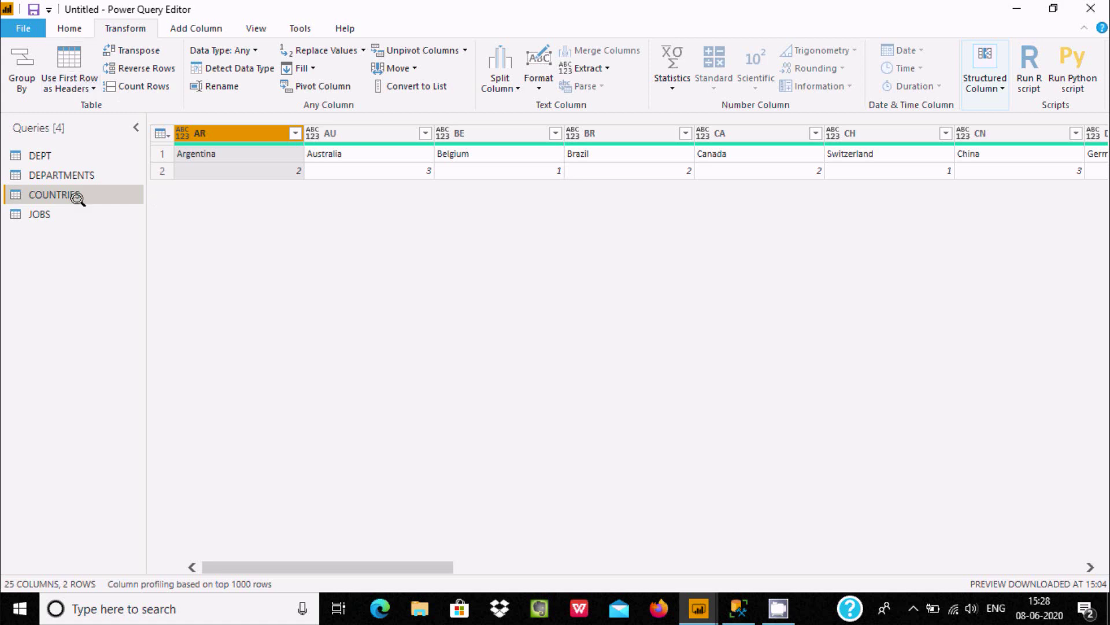
Step: Transpose the DEPARTMENTS table and return to its first columns
{"action": "double_click", "coordinate": [67, 168]}
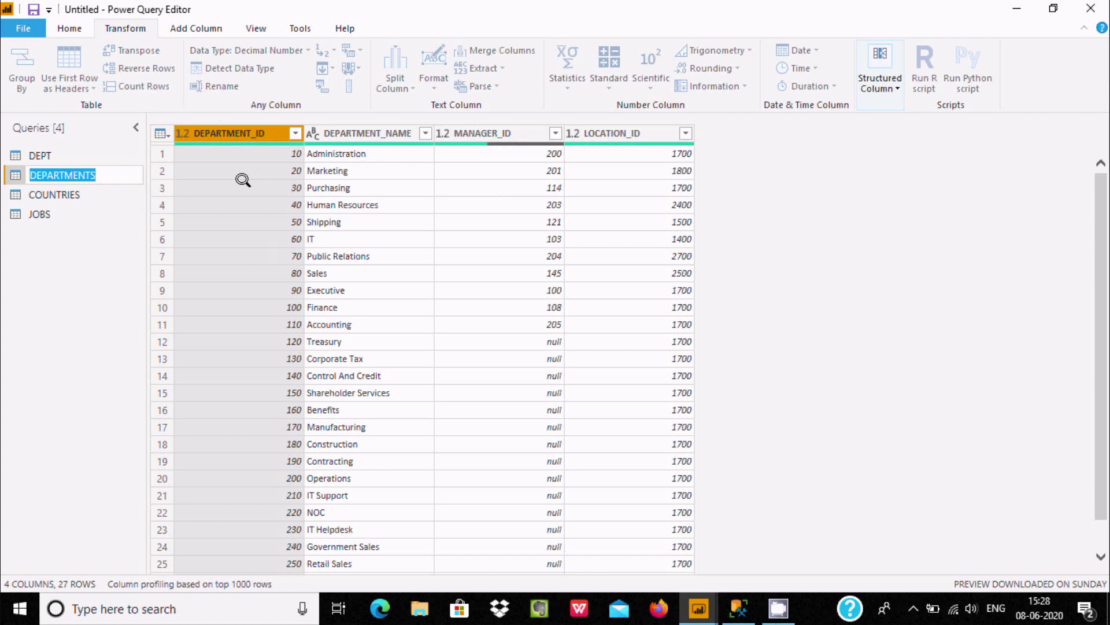
{"action": "key", "text": "Return"}
{"action": "left_click", "coordinate": [139, 51]}
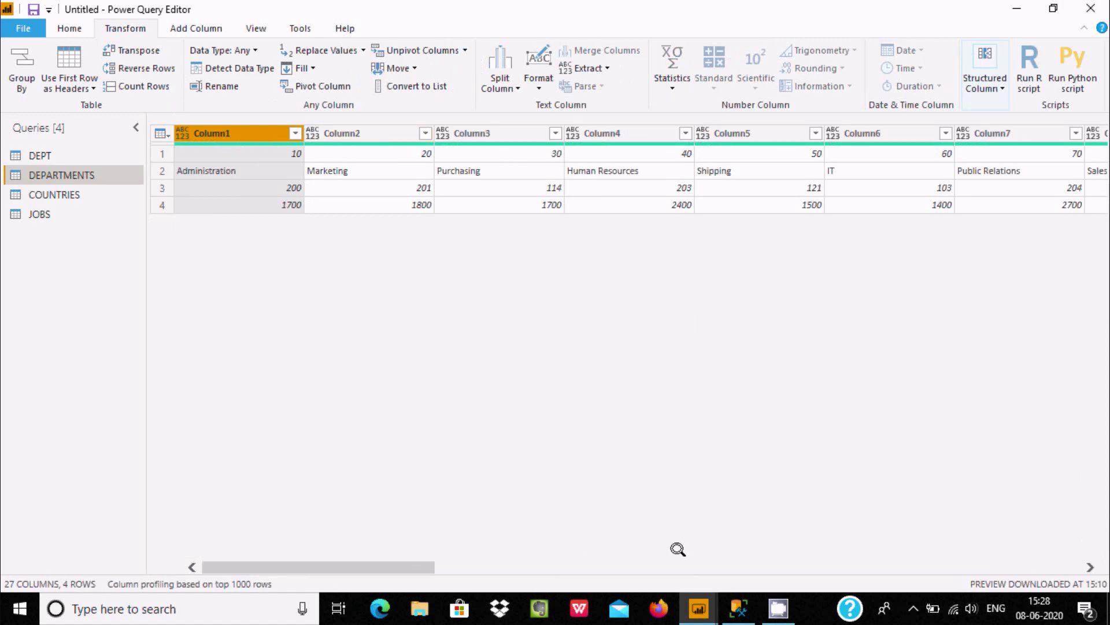
{"action": "left_click_drag", "start_coordinate": [413, 561], "coordinate": [1105, 494]}
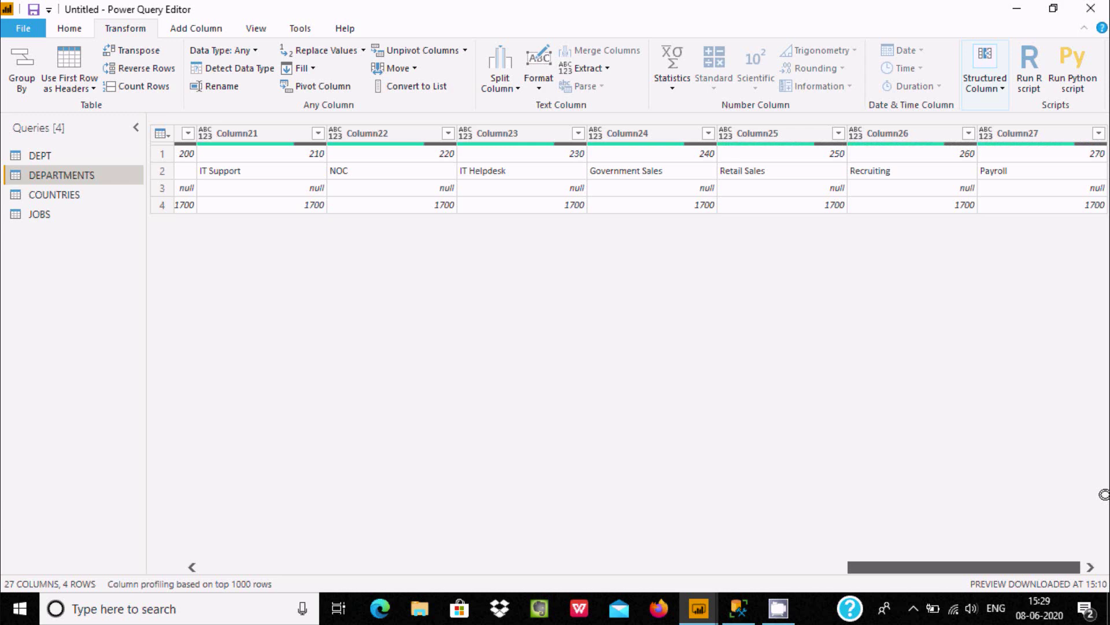
{"action": "key", "text": "Home"}
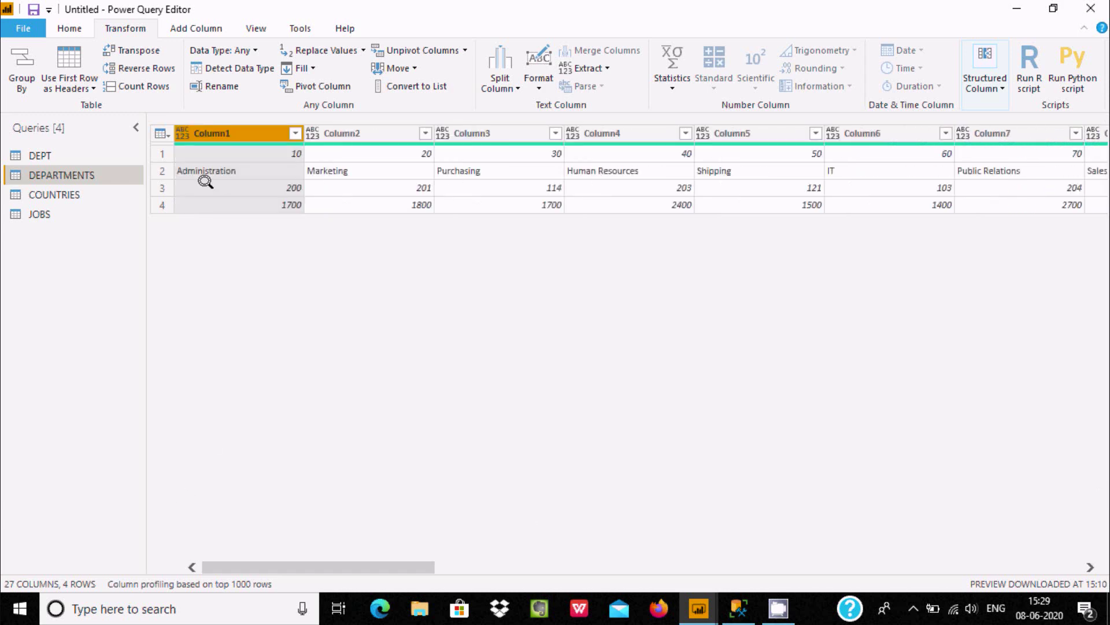
Step: Demote the headers, then promote rows twice so department IDs 10, 20, 30… become headers
{"action": "left_click", "coordinate": [64, 86]}
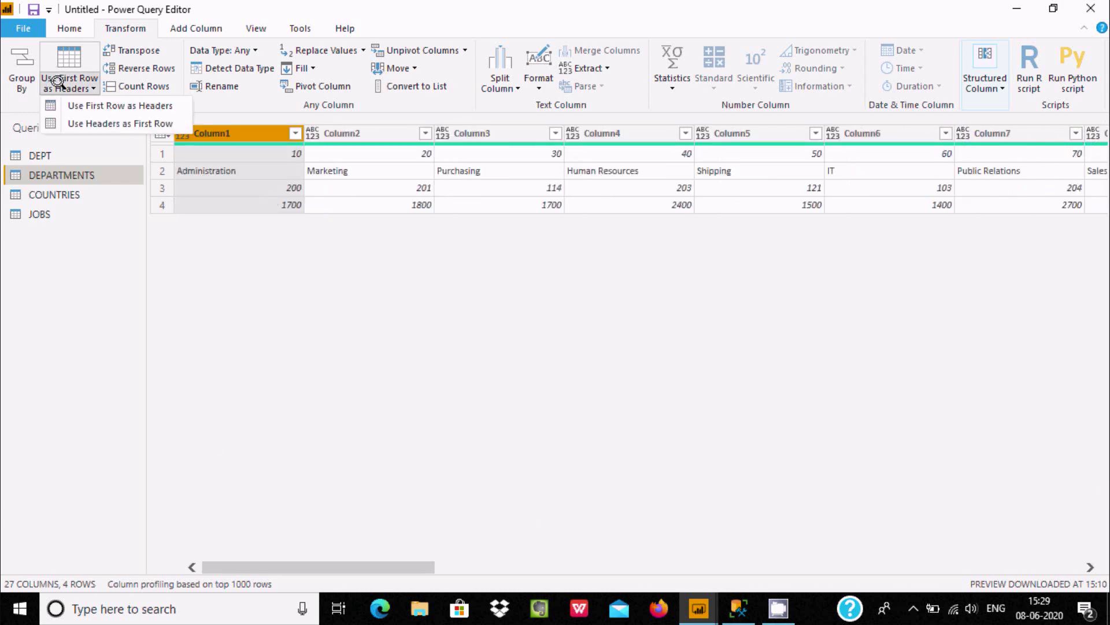
{"action": "left_click", "coordinate": [72, 123]}
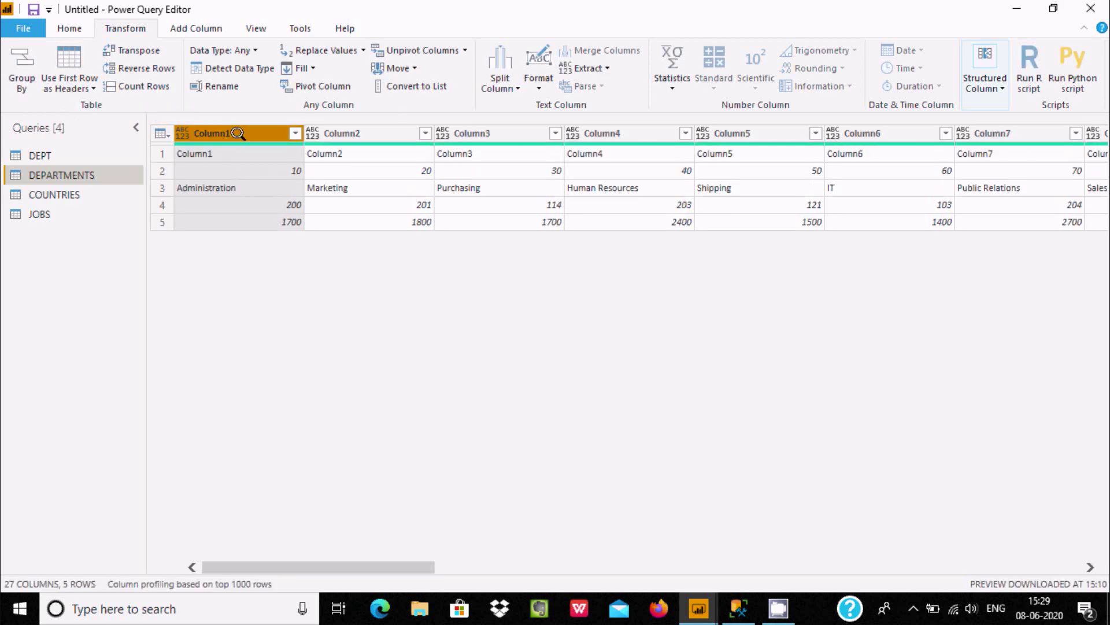
{"action": "left_click", "coordinate": [209, 149]}
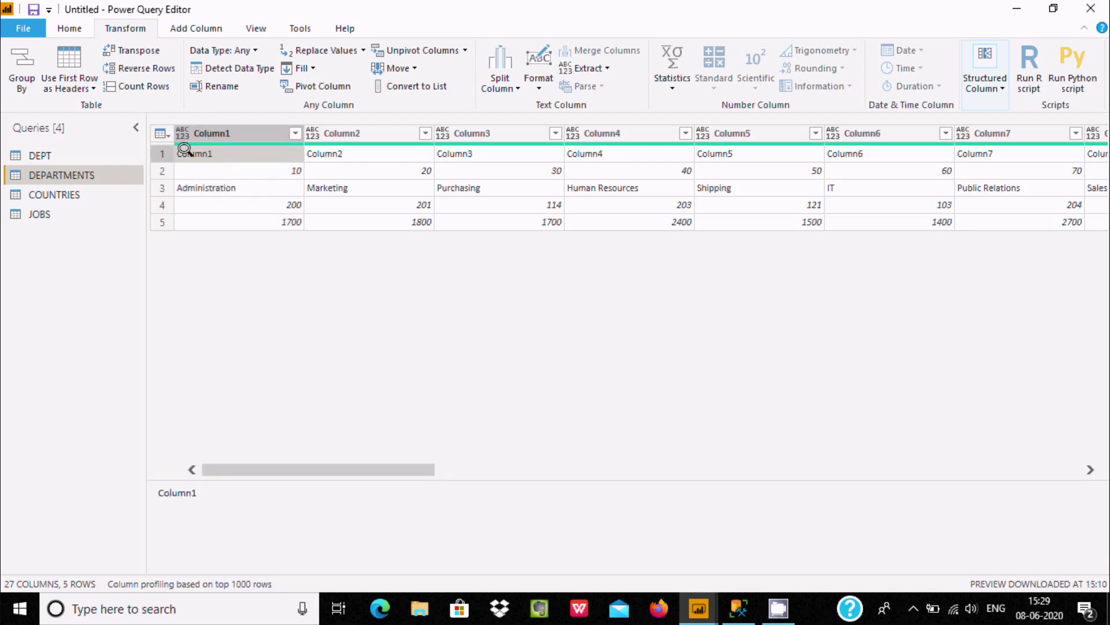
{"action": "left_click", "coordinate": [93, 88]}
{"action": "left_click", "coordinate": [79, 102]}
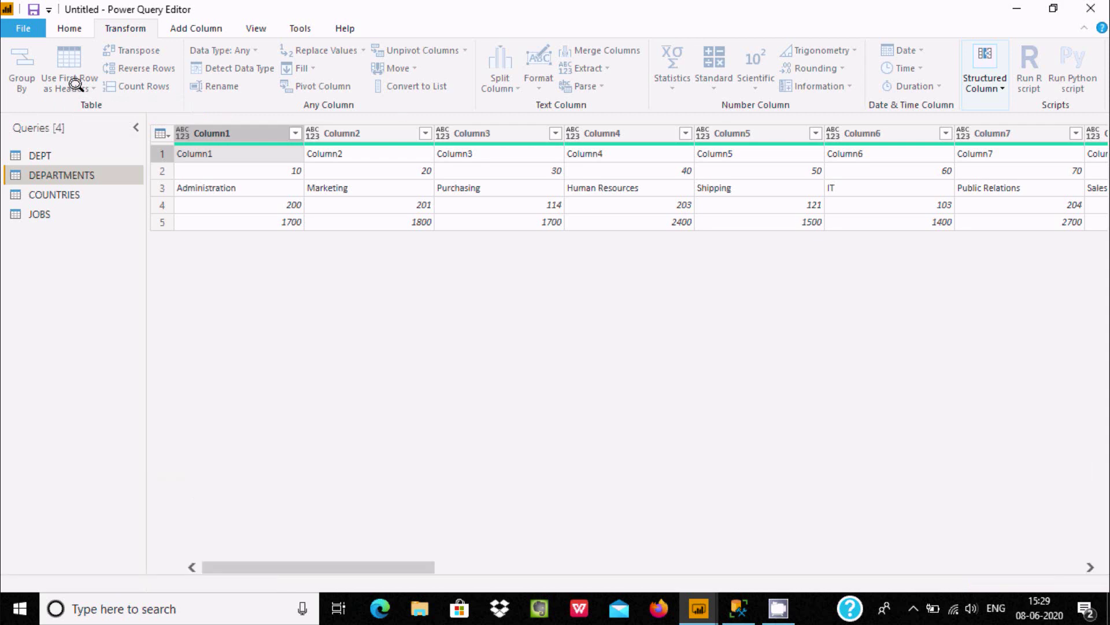
{"action": "left_click", "coordinate": [93, 88]}
{"action": "left_click", "coordinate": [90, 105]}
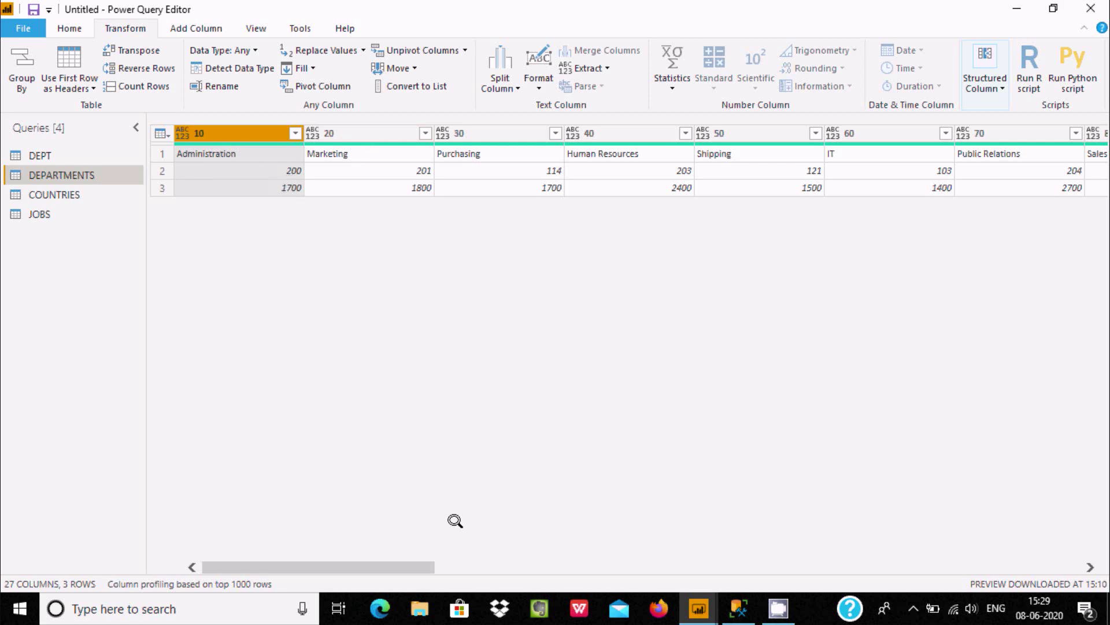
{"action": "left_click", "coordinate": [739, 608]}
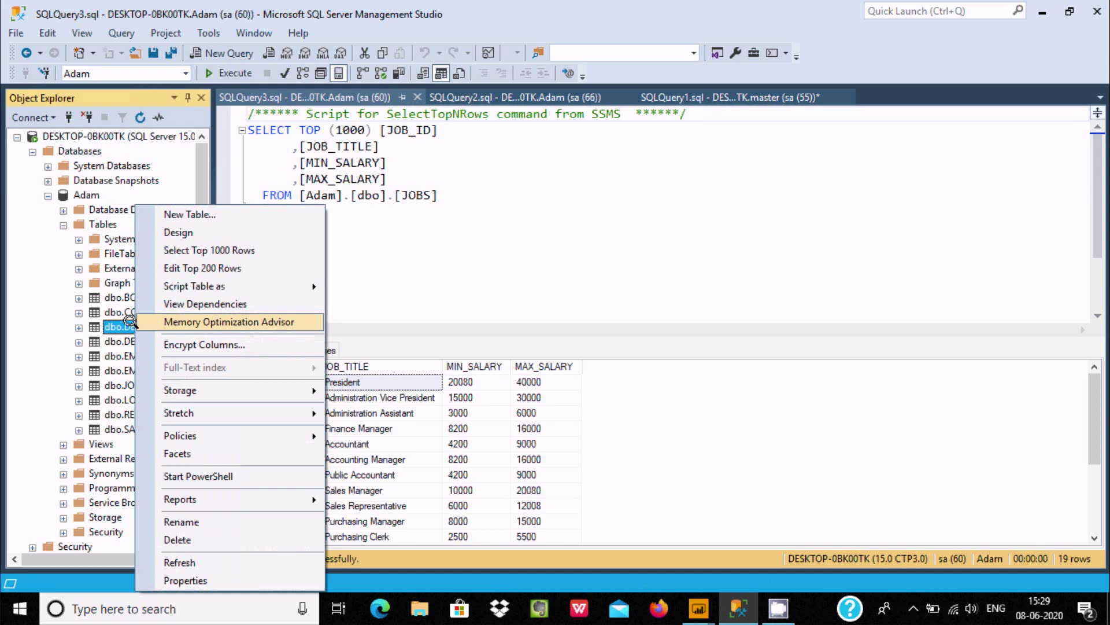
Step: List the top 1000 dbo.DEPARTMENTS rows and scroll through them, spotting the Purchasing department
{"action": "left_click", "coordinate": [196, 249]}
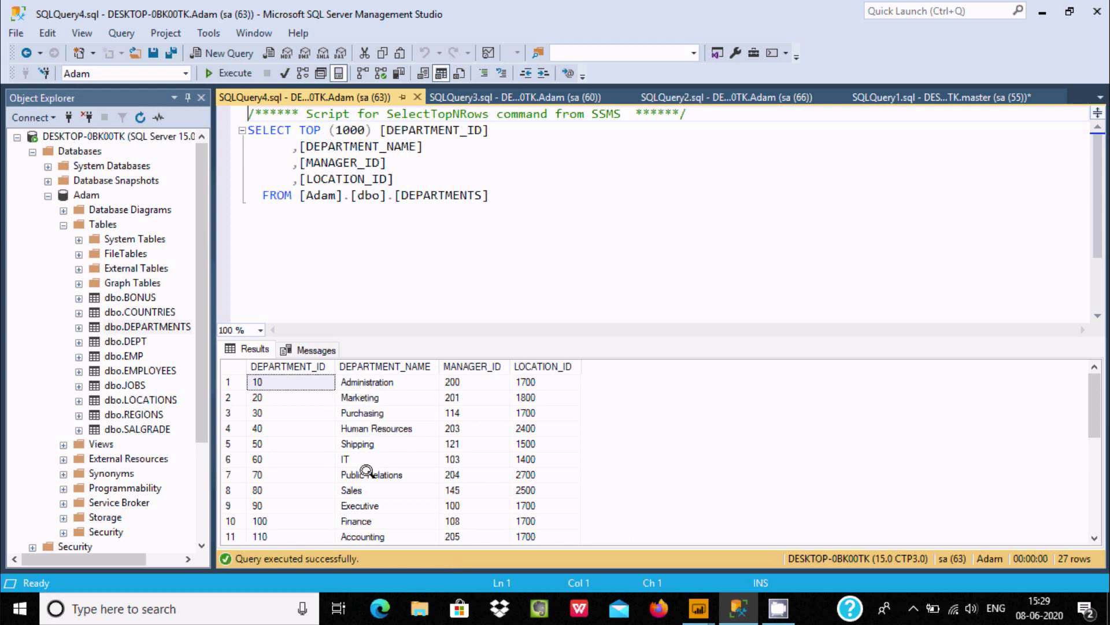
{"action": "left_click", "coordinate": [358, 413]}
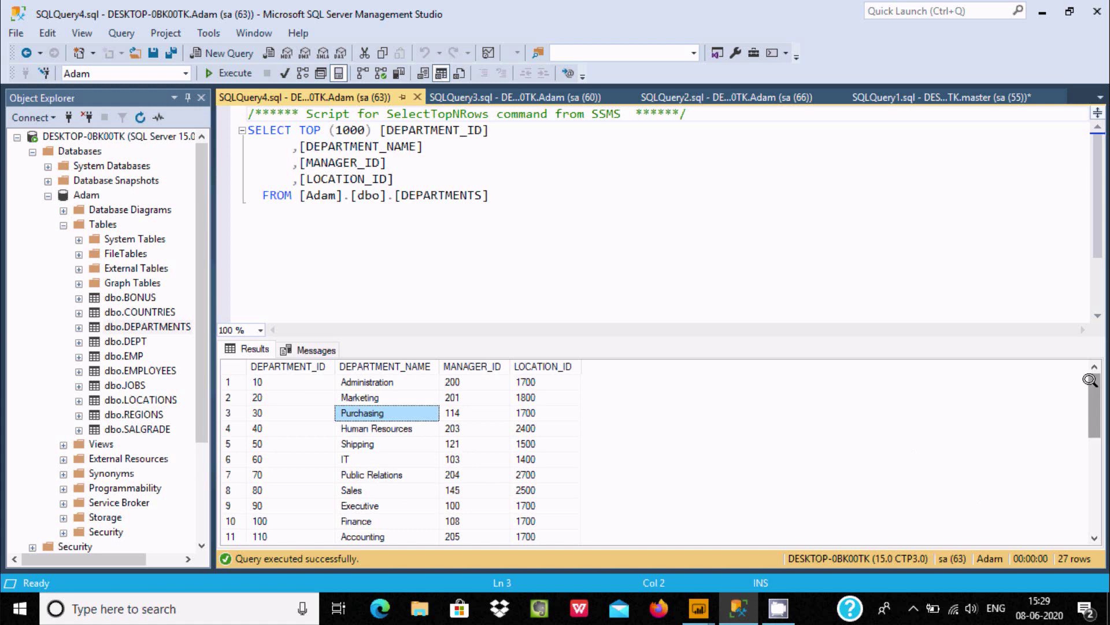
{"action": "left_click_drag", "start_coordinate": [1090, 380], "coordinate": [1085, 432]}
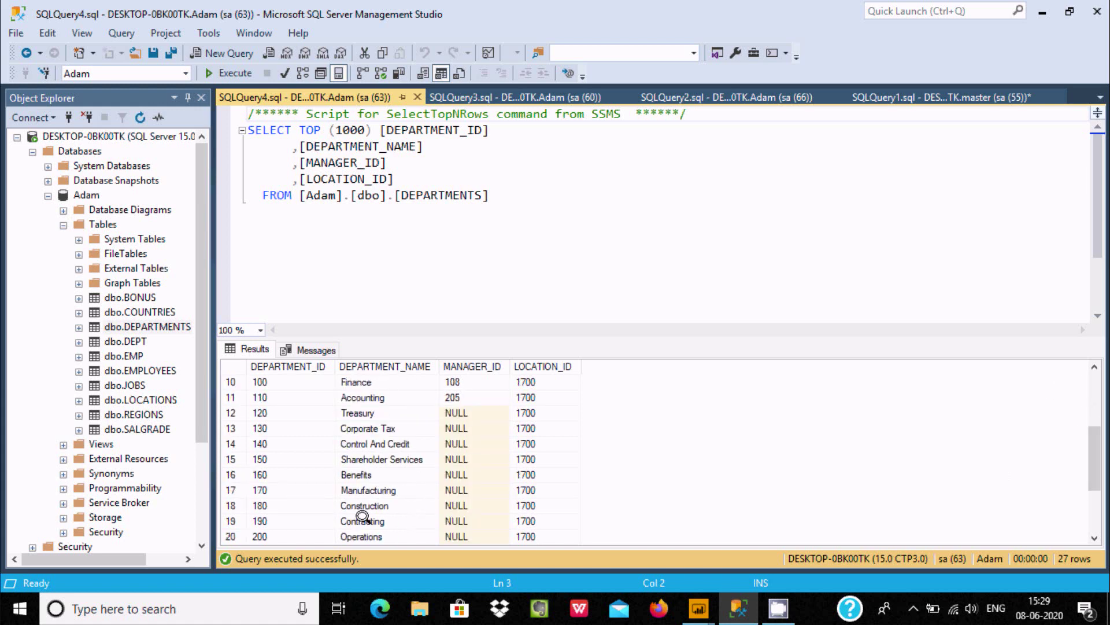
Step: Back in Power Query, check the Administration and Marketing cells and make department names the headers
{"action": "left_click", "coordinate": [698, 608]}
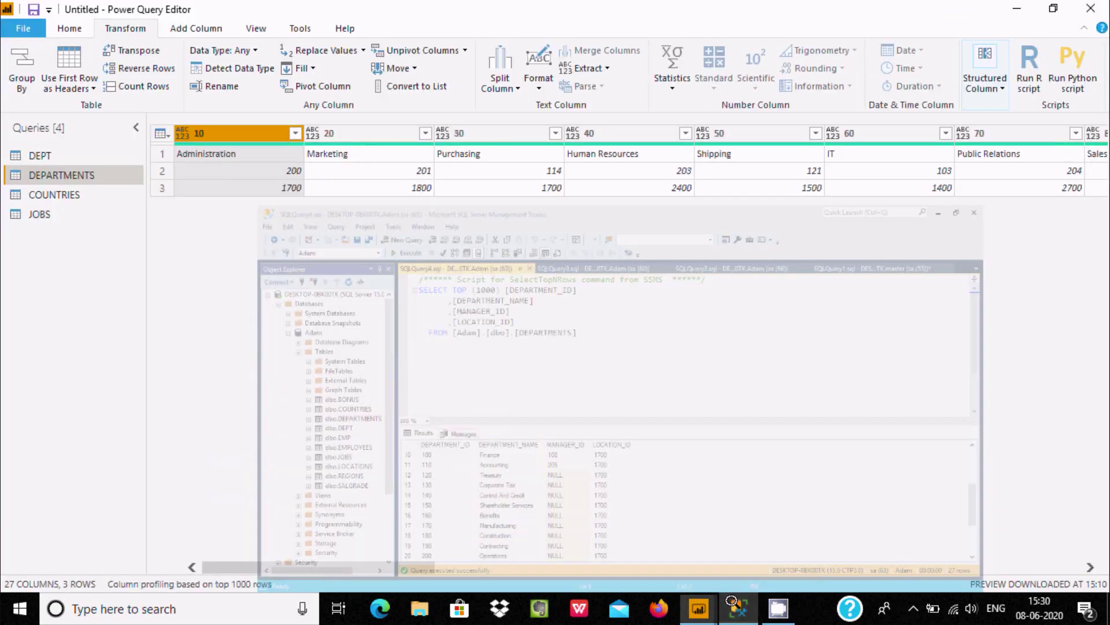
{"action": "left_click", "coordinate": [233, 152]}
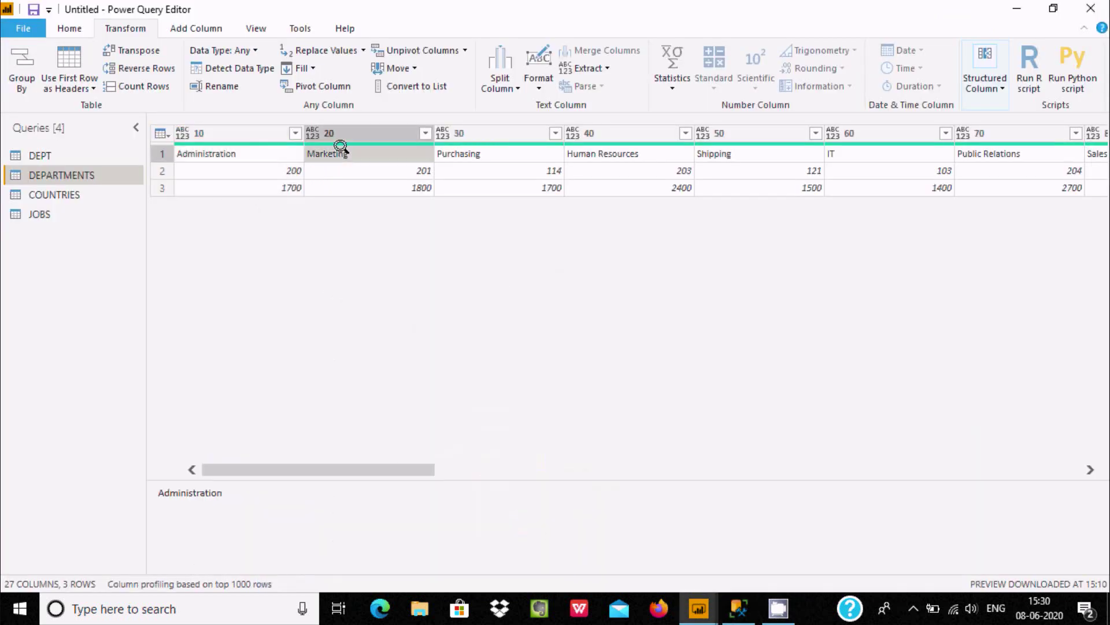
{"action": "left_click", "coordinate": [339, 153]}
{"action": "left_click", "coordinate": [198, 152]}
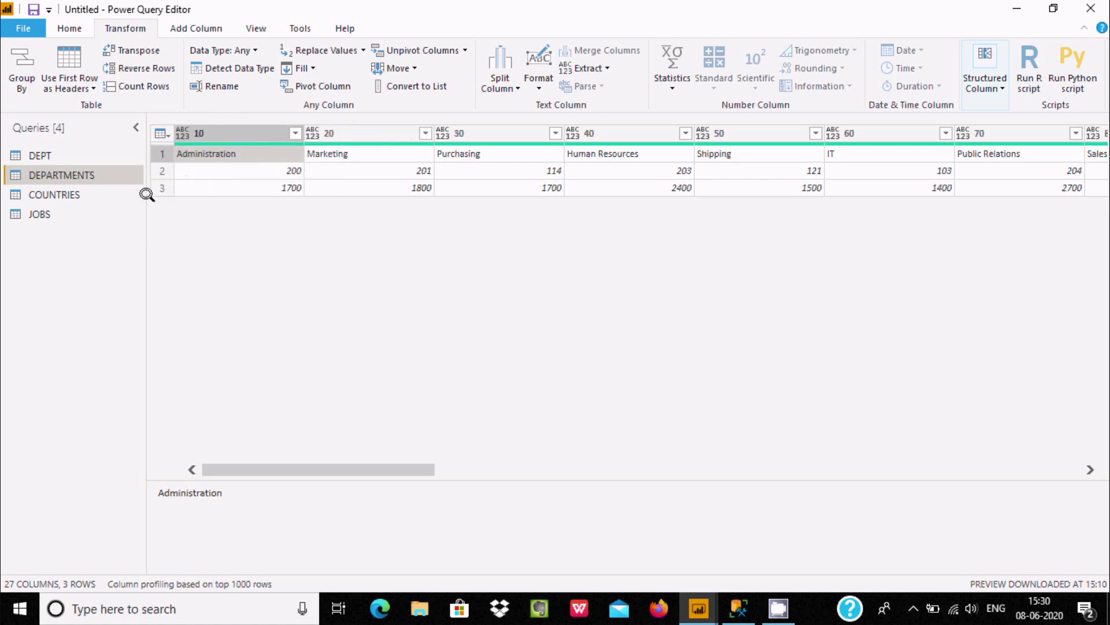
{"action": "left_click", "coordinate": [75, 87]}
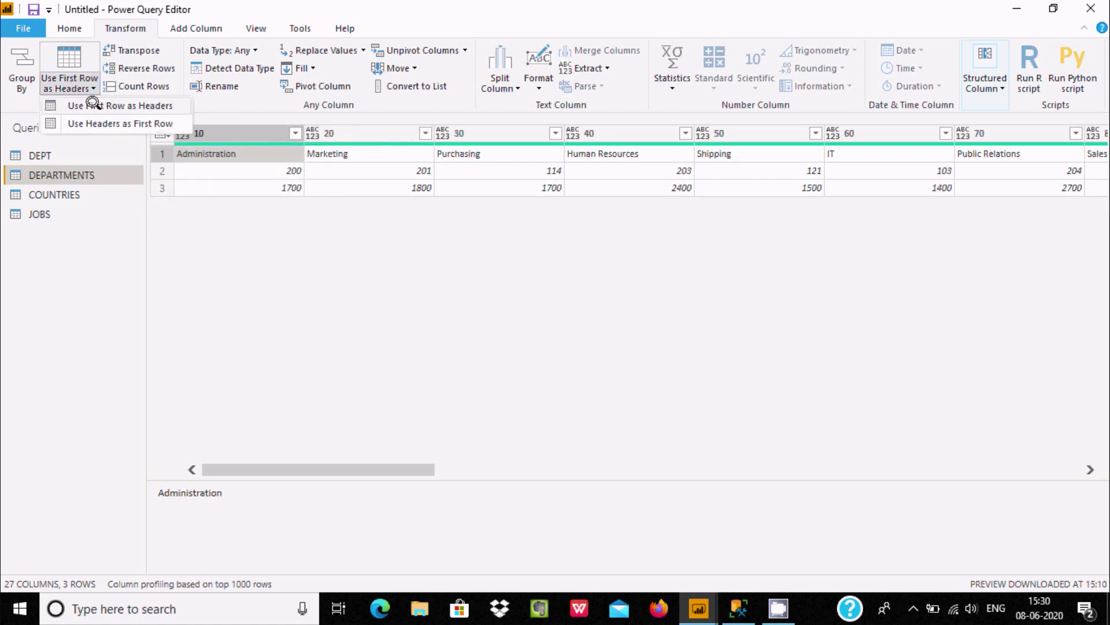
{"action": "key", "text": "Escape"}
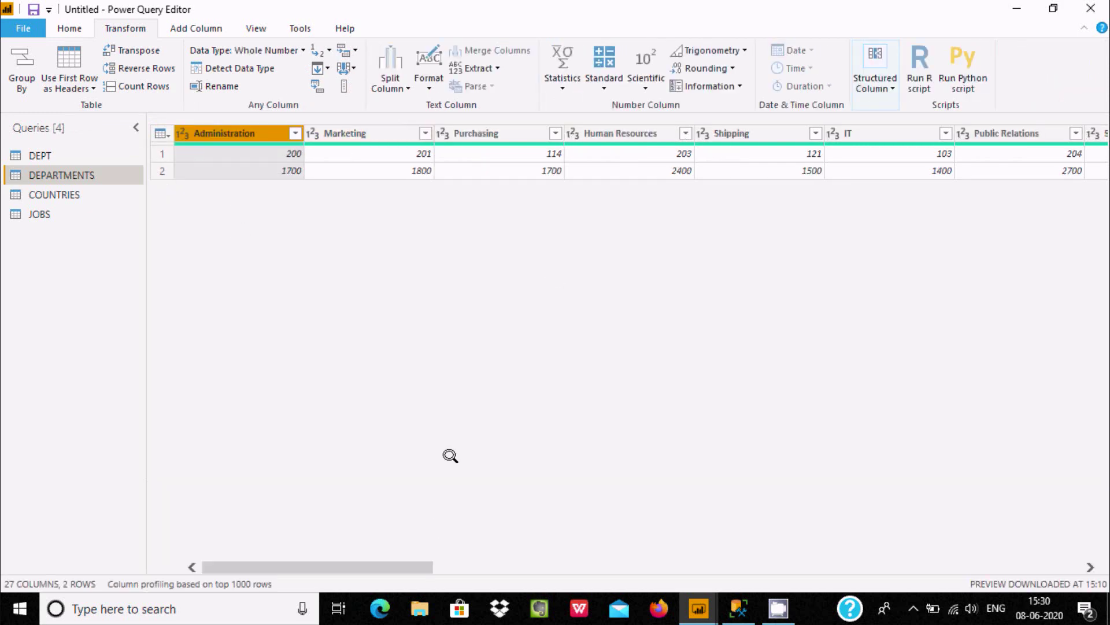
{"action": "left_click_drag", "start_coordinate": [407, 566], "coordinate": [220, 439]}
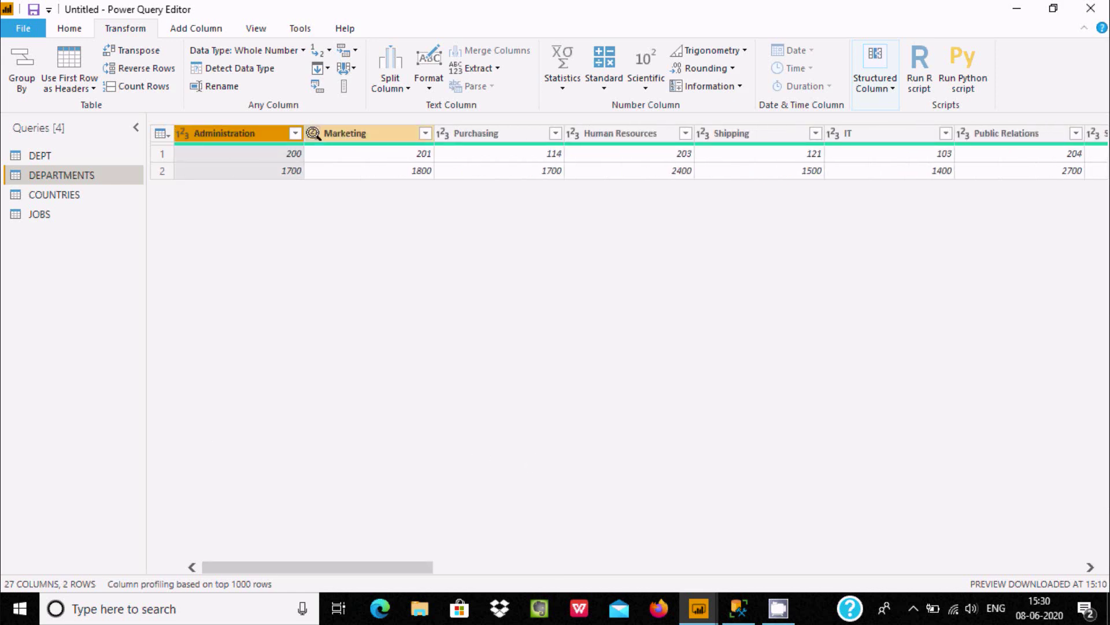
Step: Remove empty values from the Administration column of DEPARTMENTS
{"action": "left_click", "coordinate": [295, 133]}
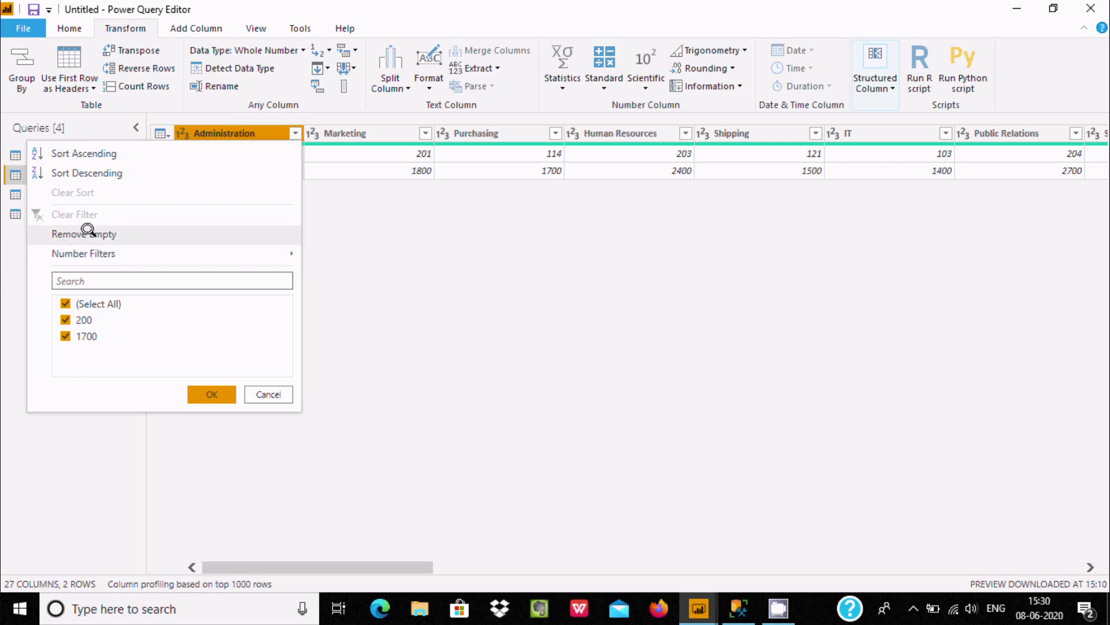
{"action": "left_click", "coordinate": [91, 233]}
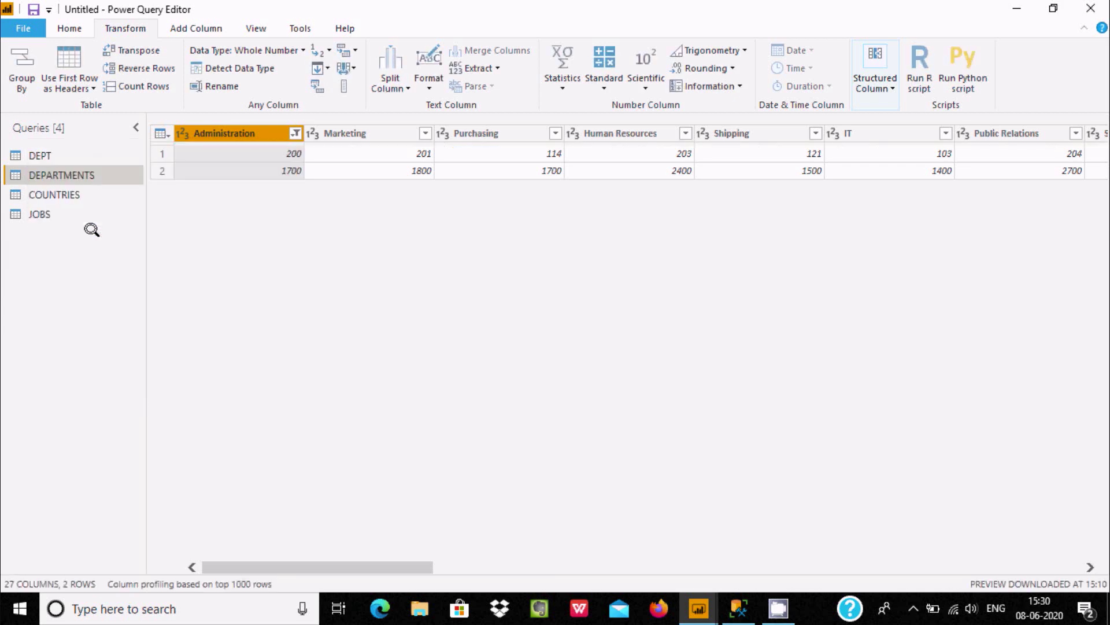
{"action": "left_click_drag", "start_coordinate": [406, 563], "coordinate": [271, 372]}
{"action": "left_click", "coordinate": [290, 130]}
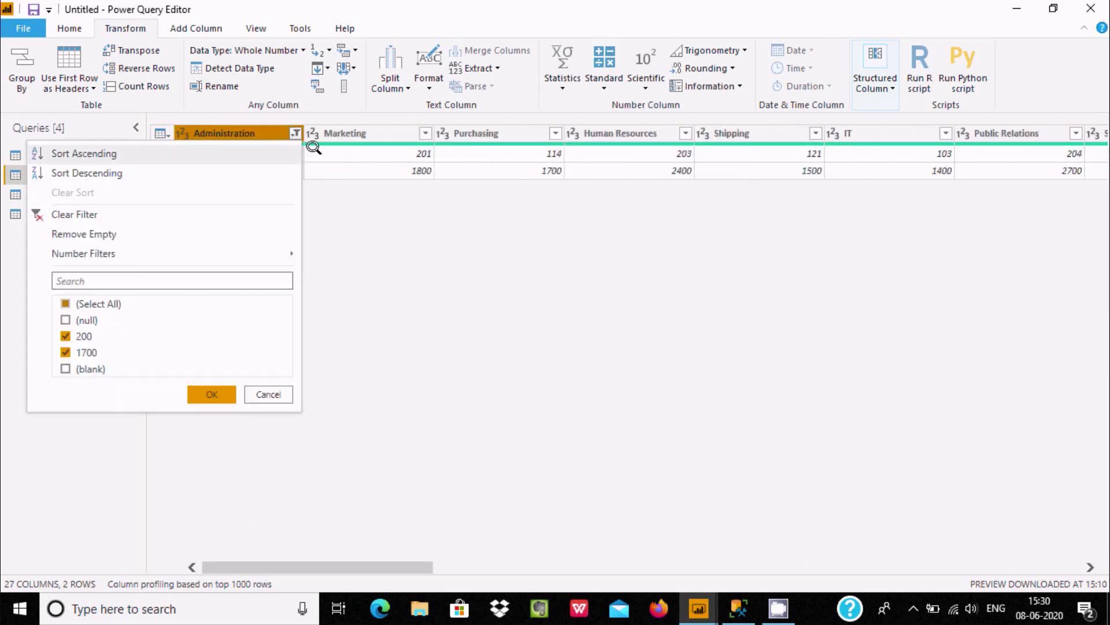
{"action": "left_click", "coordinate": [548, 229]}
{"action": "left_click_drag", "start_coordinate": [422, 562], "coordinate": [691, 561]}
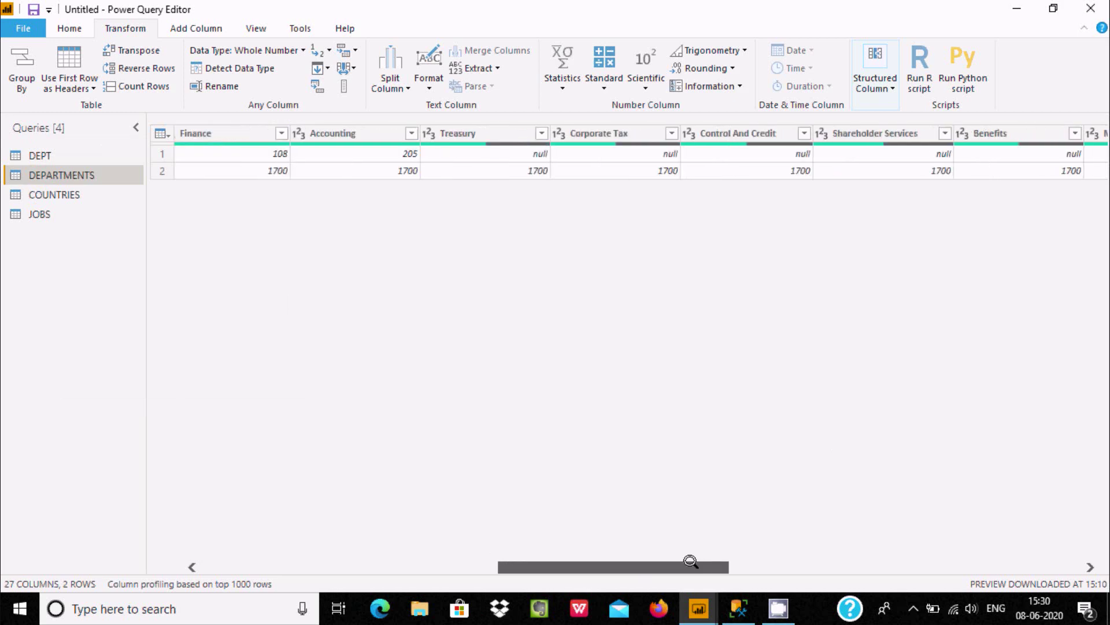
Step: Remove empty values from the Corporate Tax column, leaving a single row
{"action": "left_click", "coordinate": [670, 131]}
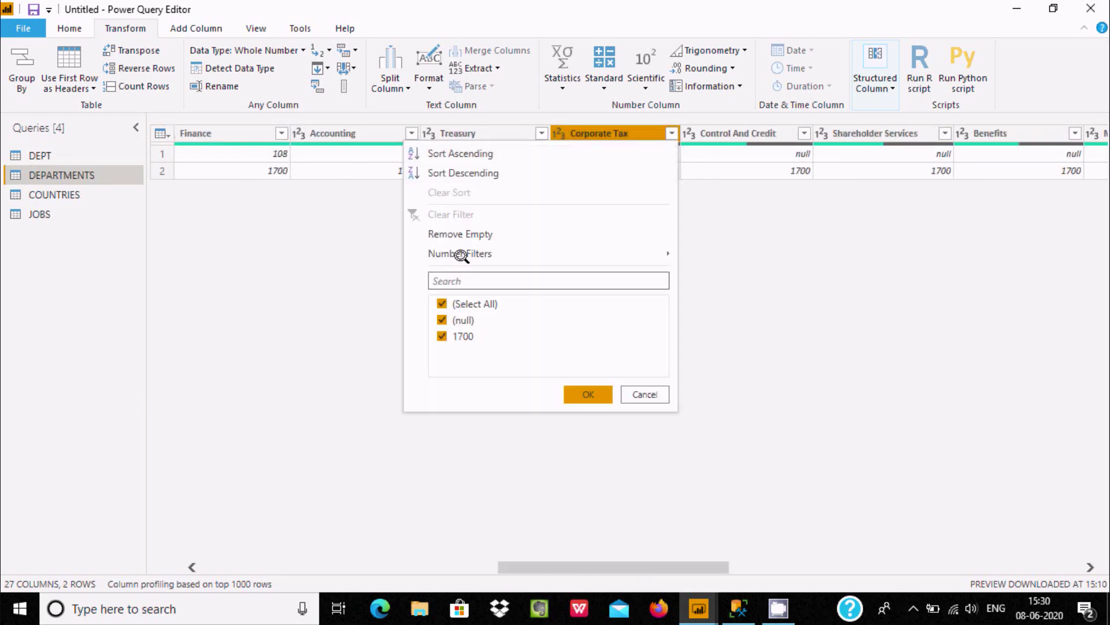
{"action": "mouse_move", "coordinate": [411, 255]}
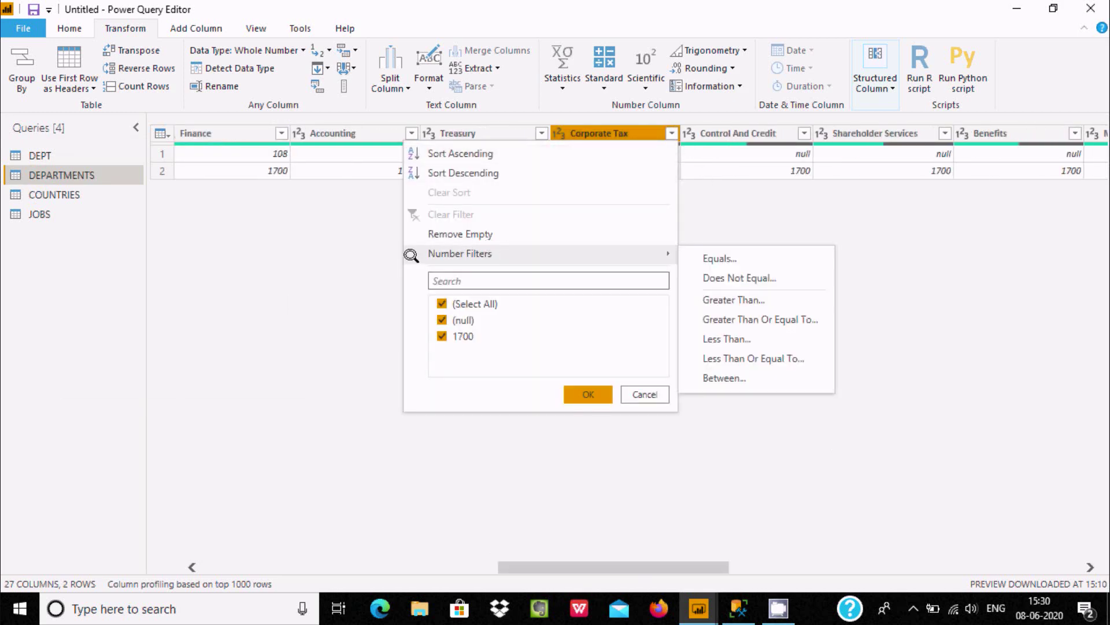
{"action": "left_click", "coordinate": [452, 233]}
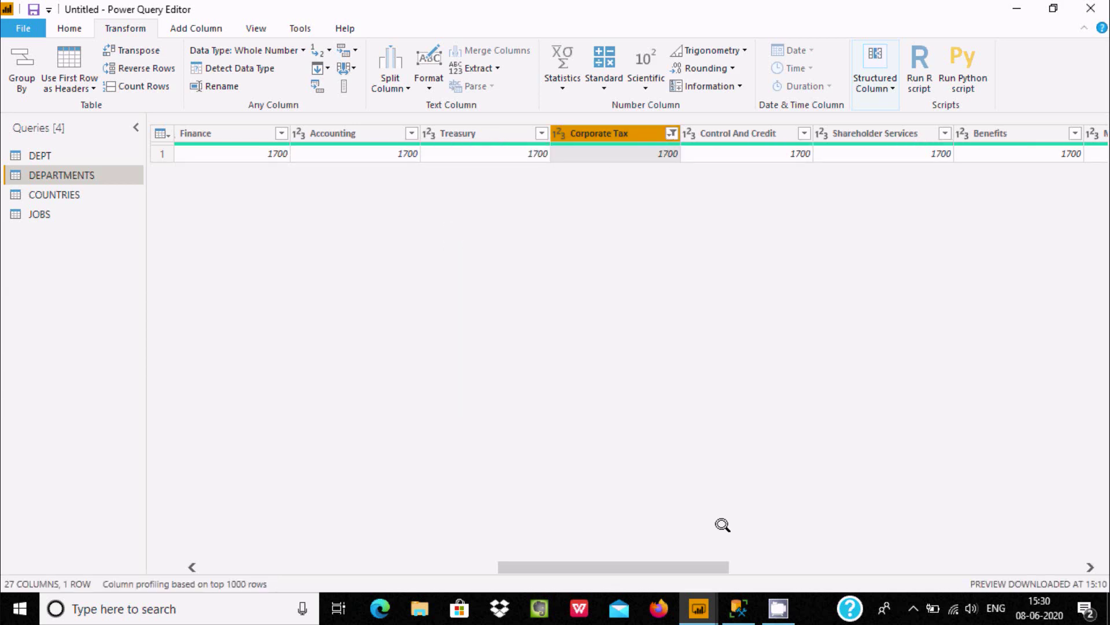
{"action": "left_click_drag", "start_coordinate": [669, 556], "coordinate": [228, 557]}
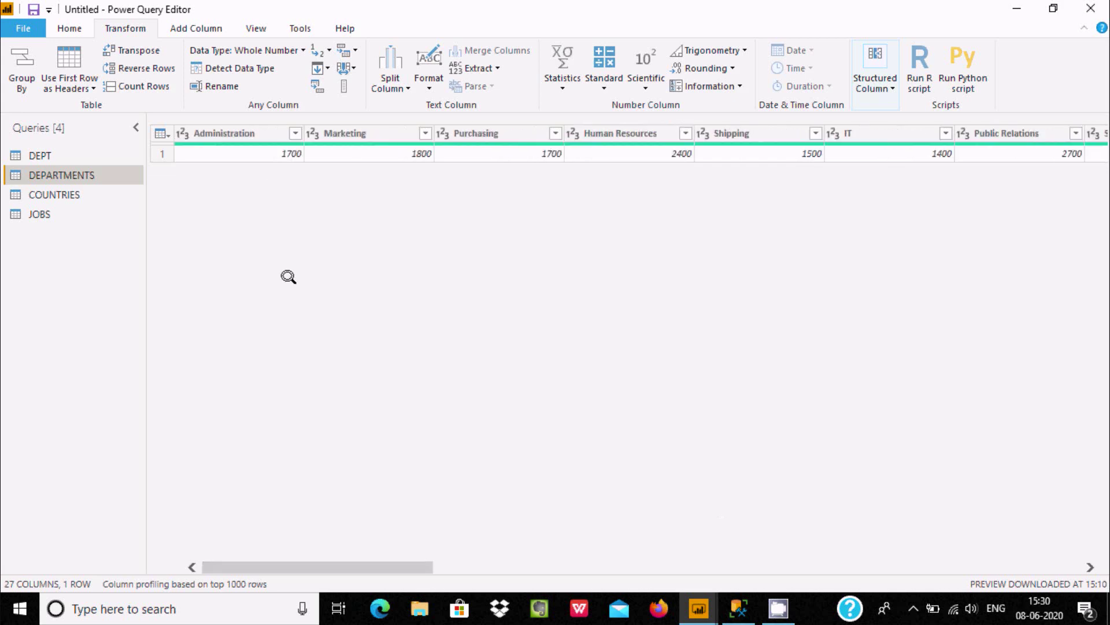
Step: Filter the COUNTRIES AR column to exclude 2, keeping Argentina, then sort it ascending
{"action": "left_click", "coordinate": [58, 193]}
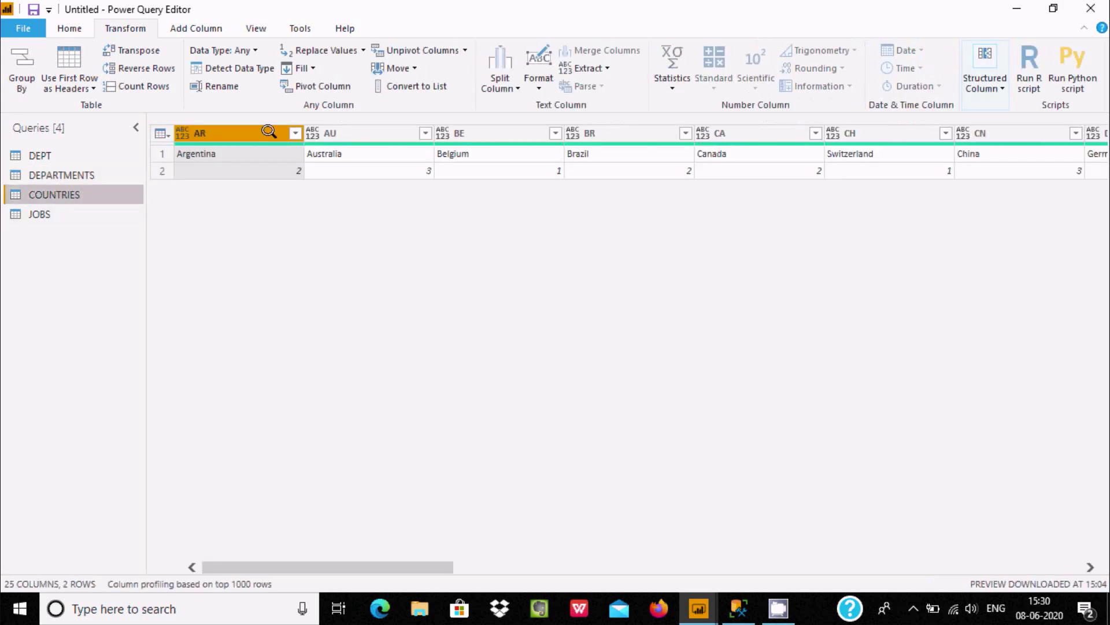
{"action": "left_click", "coordinate": [295, 132]}
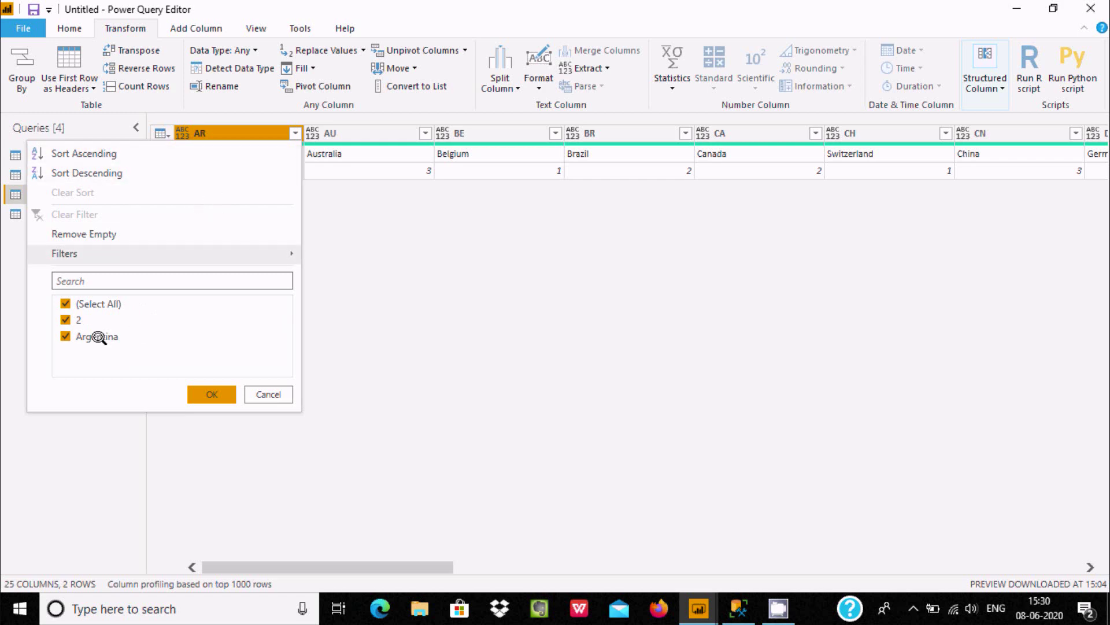
{"action": "left_click", "coordinate": [71, 319]}
{"action": "left_click", "coordinate": [200, 390]}
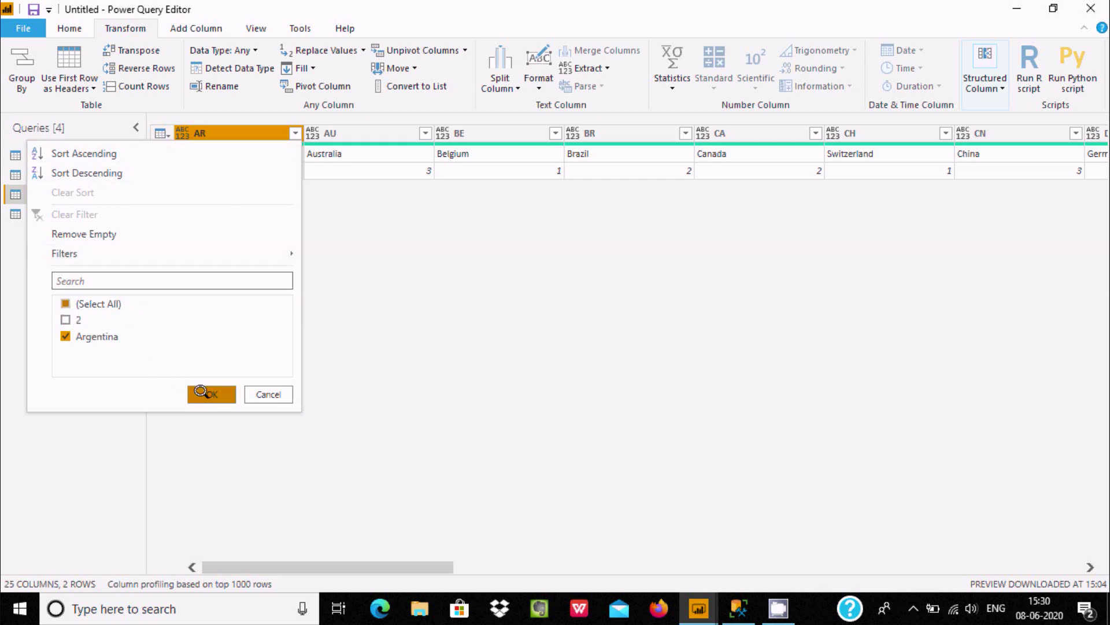
{"action": "left_click", "coordinate": [294, 131]}
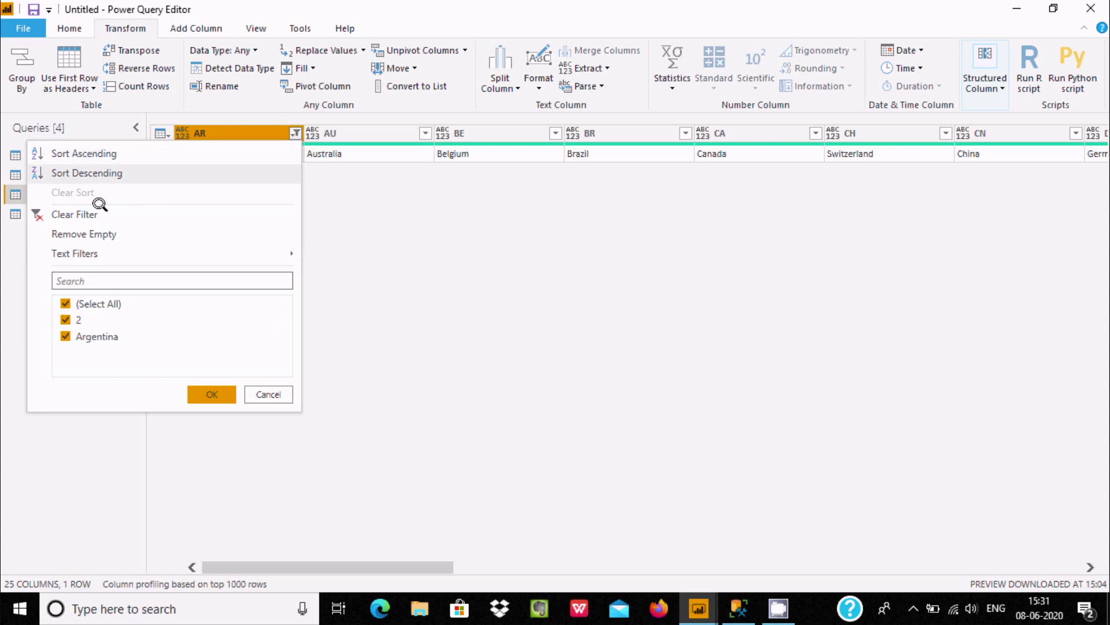
{"action": "left_click", "coordinate": [84, 153]}
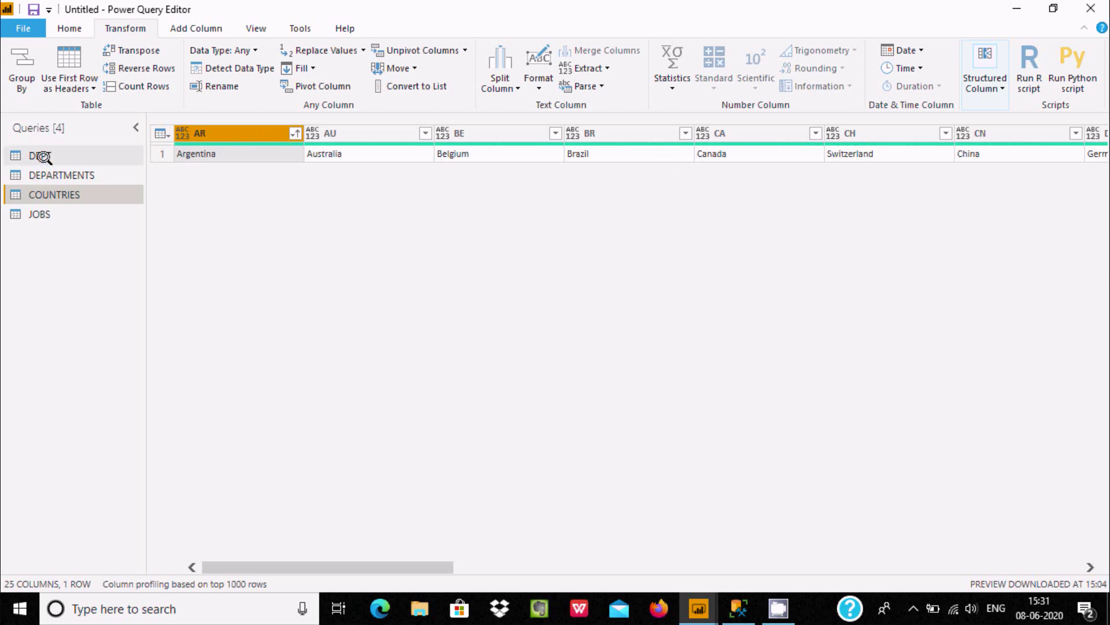
Step: Glance at the filtered DEPARTMENTS query, then open DEPT and select its column headed 10
{"action": "left_click", "coordinate": [54, 171]}
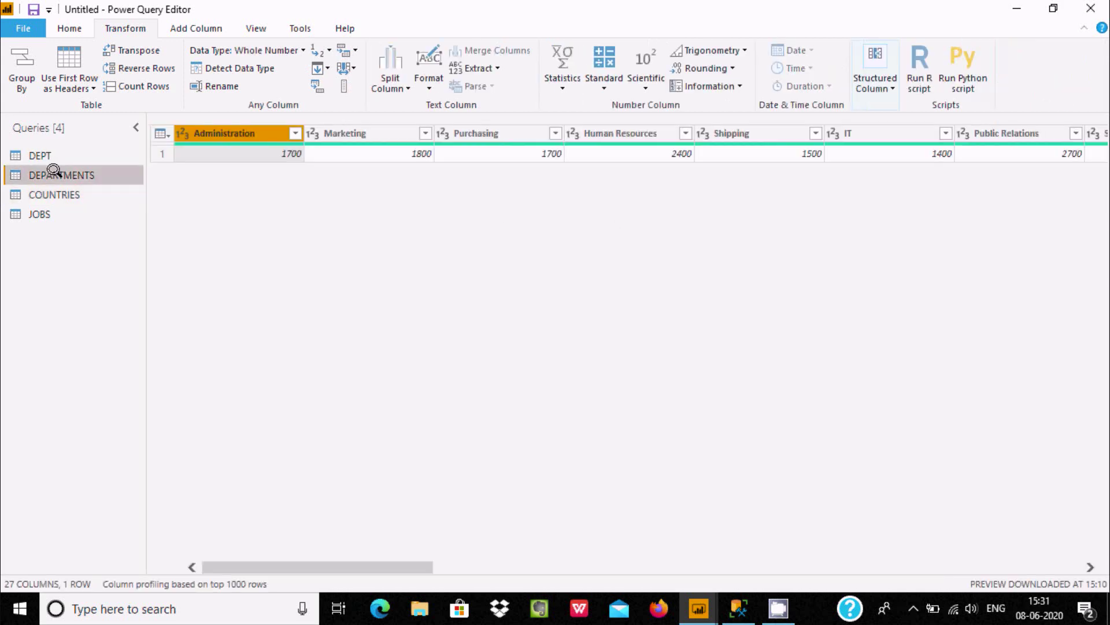
{"action": "left_click", "coordinate": [29, 155]}
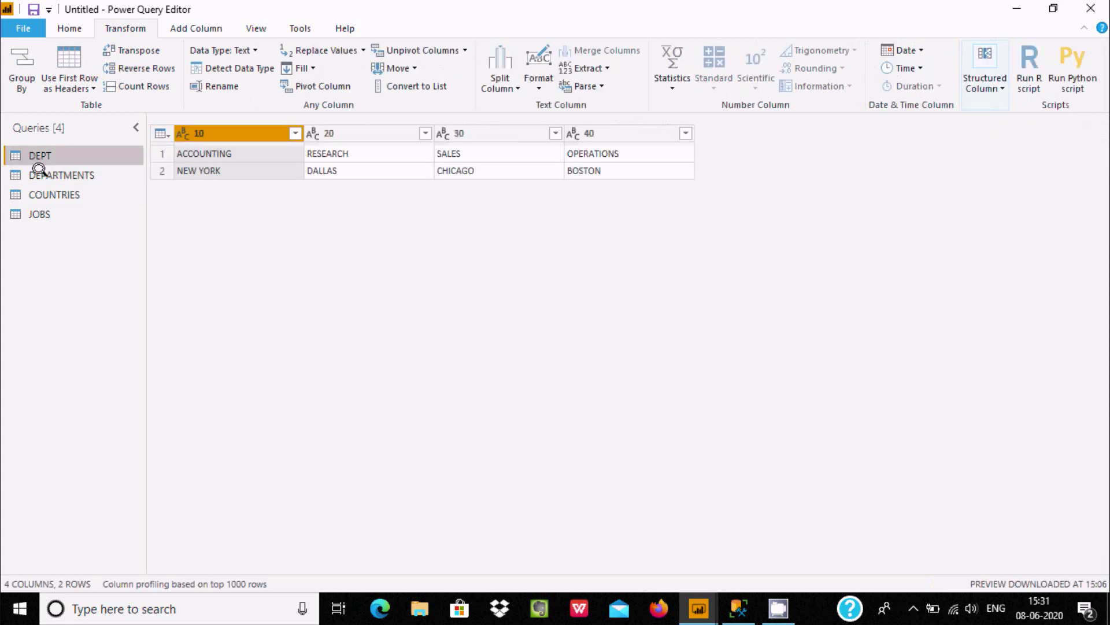
{"action": "left_click", "coordinate": [277, 134]}
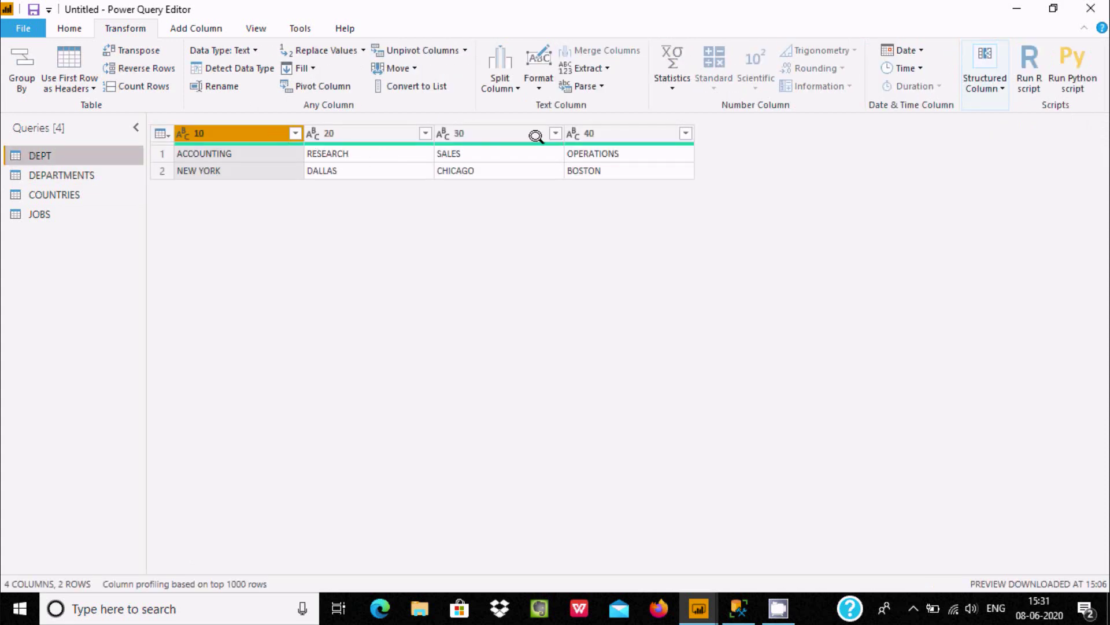